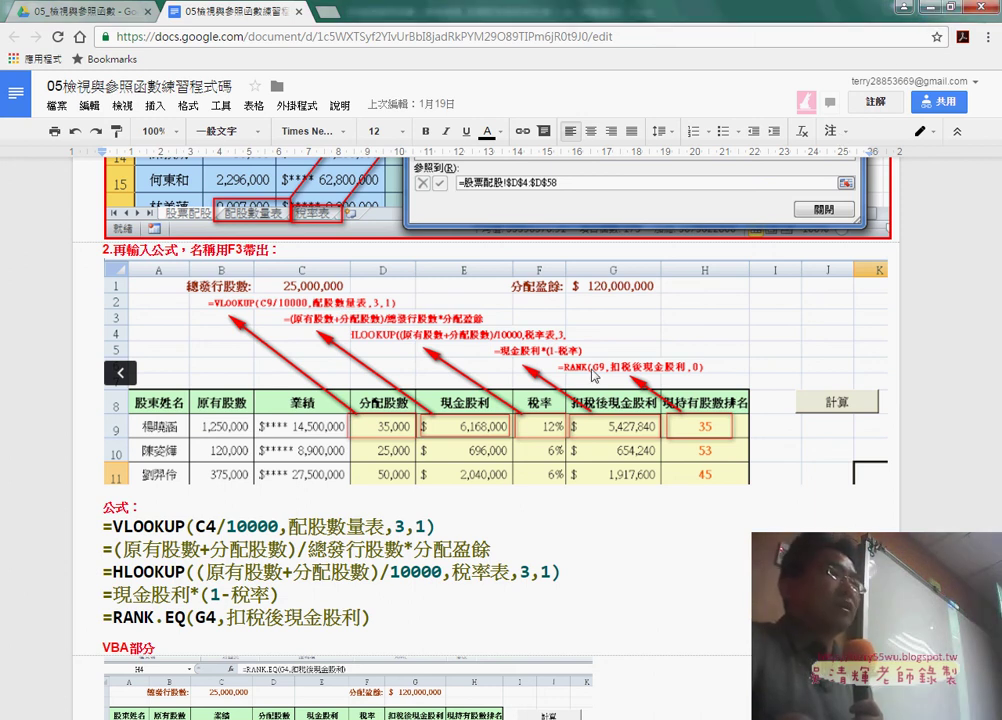
Bring the Excel stock dividend workbook to the front from its taskbar preview
mouse_move(457, 716)
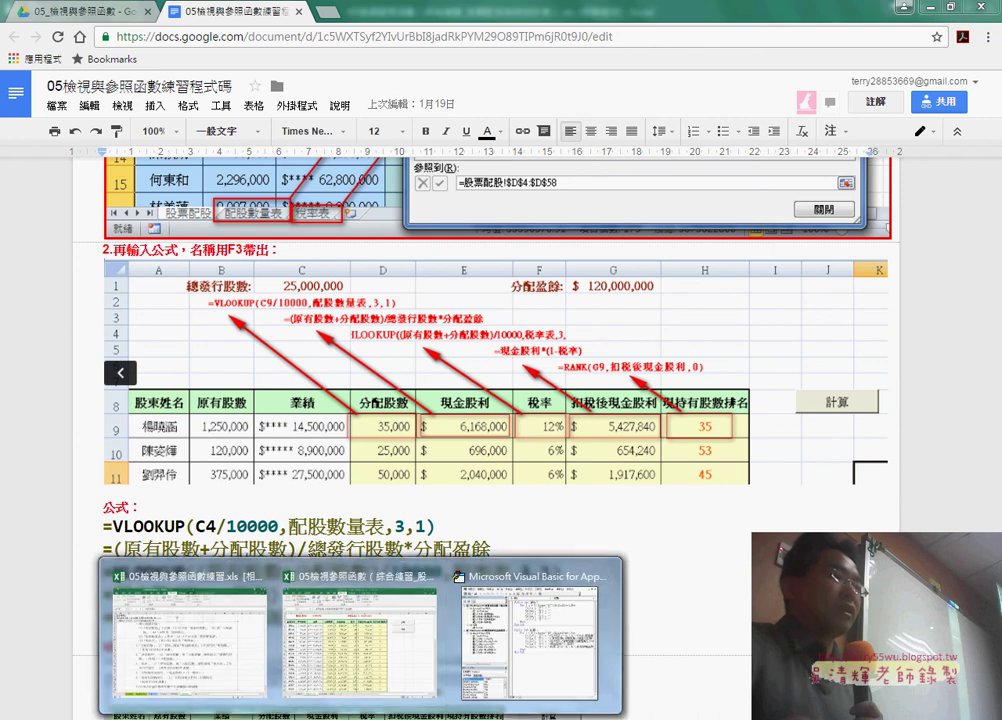
left_click(386, 663)
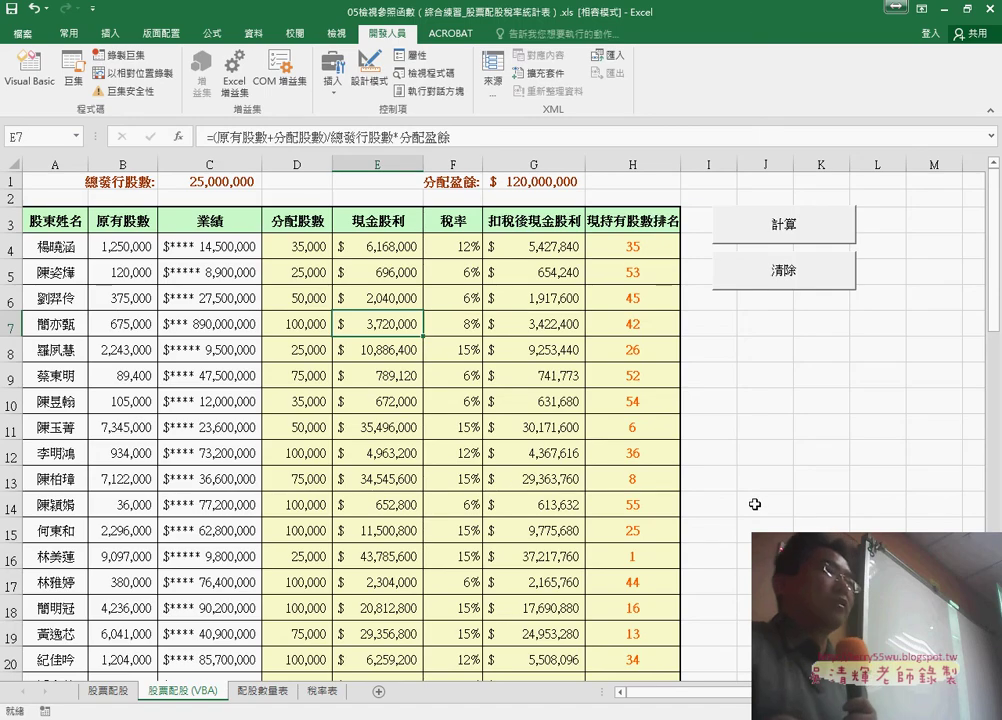
View the 股票配股 sheet, return to 股票配股 (VBA), and run 清除 and 計算 twice on columns D–H
left_click(110, 691)
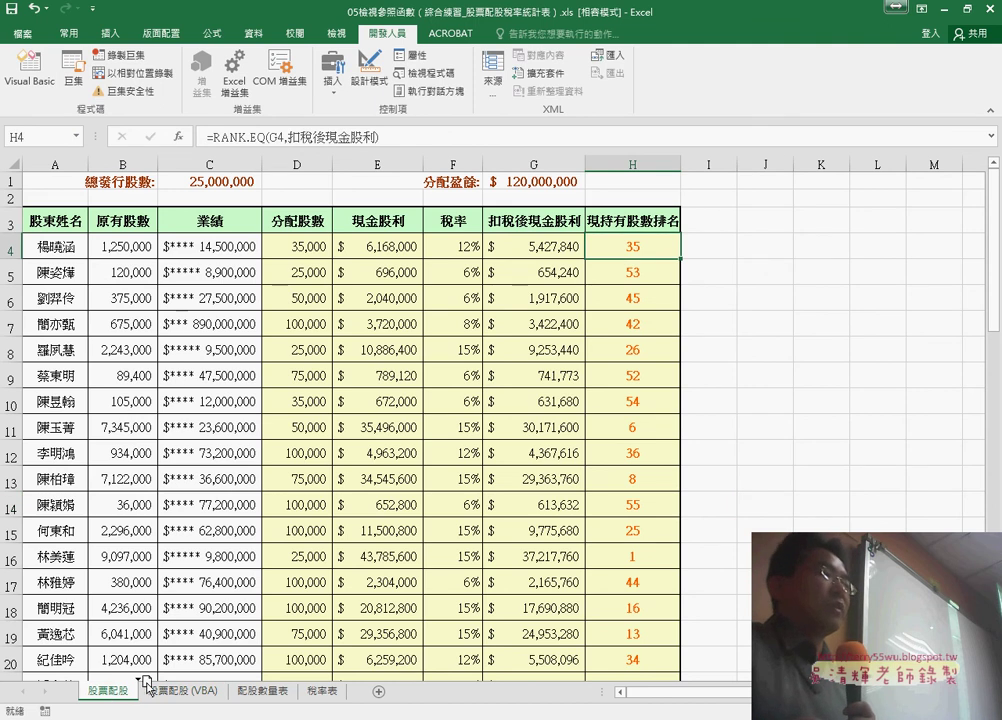
left_click(206, 698)
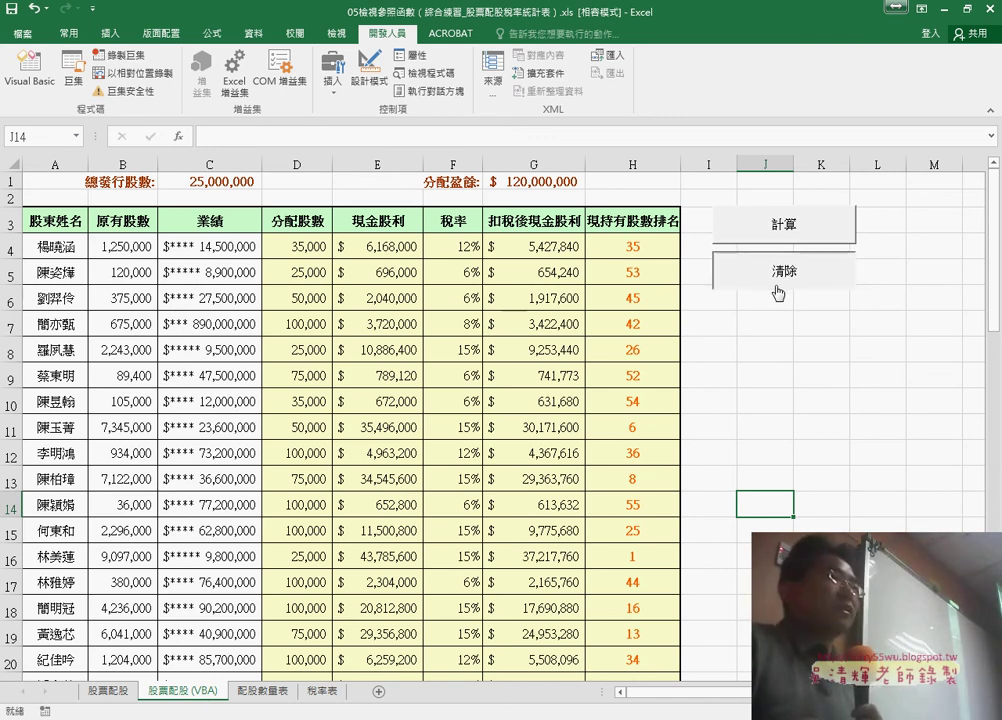
left_click(776, 288)
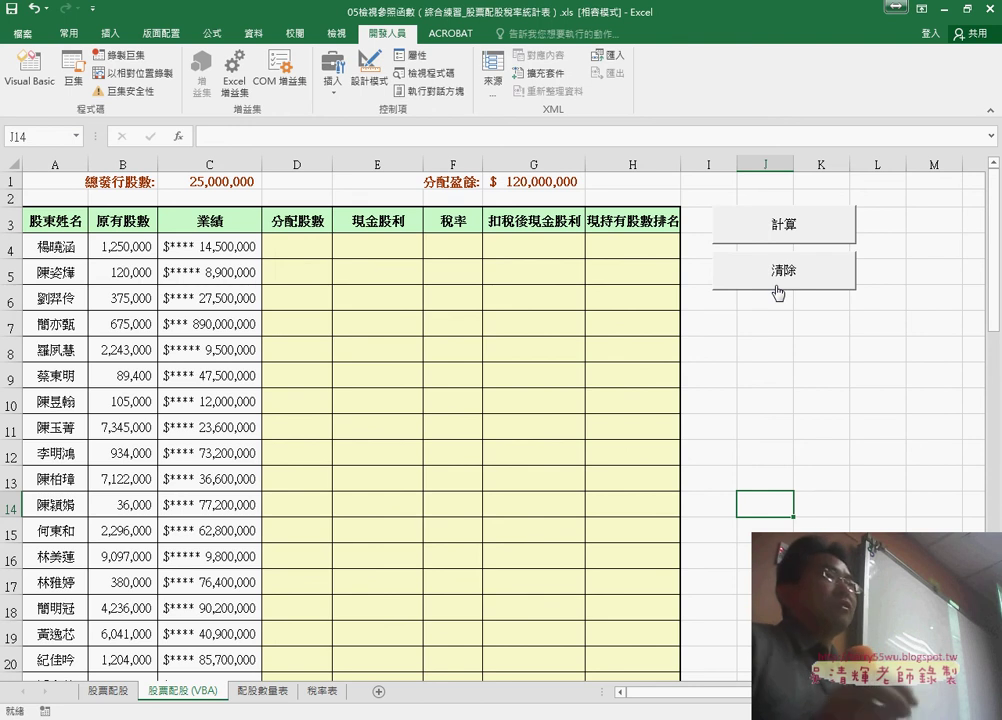
left_click(777, 230)
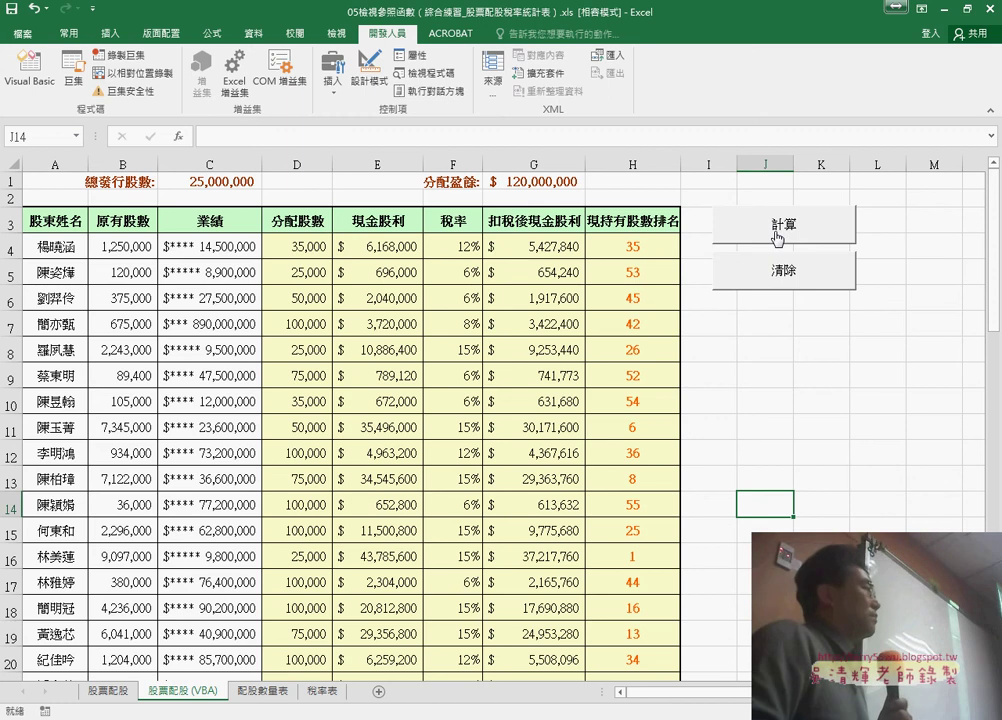
left_click(780, 270)
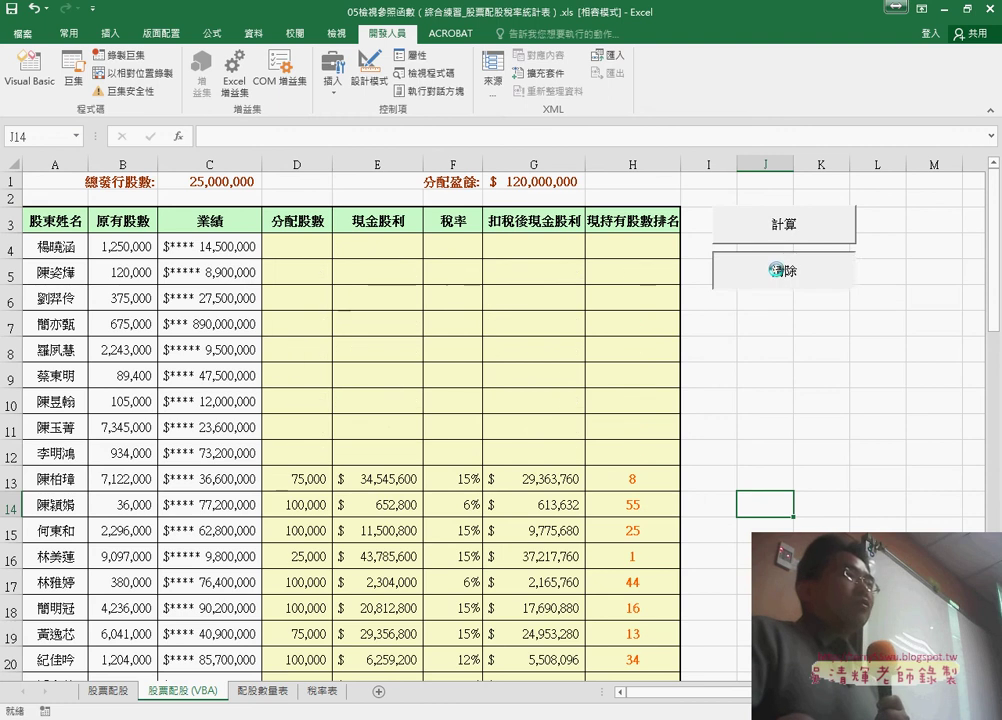
left_click(780, 240)
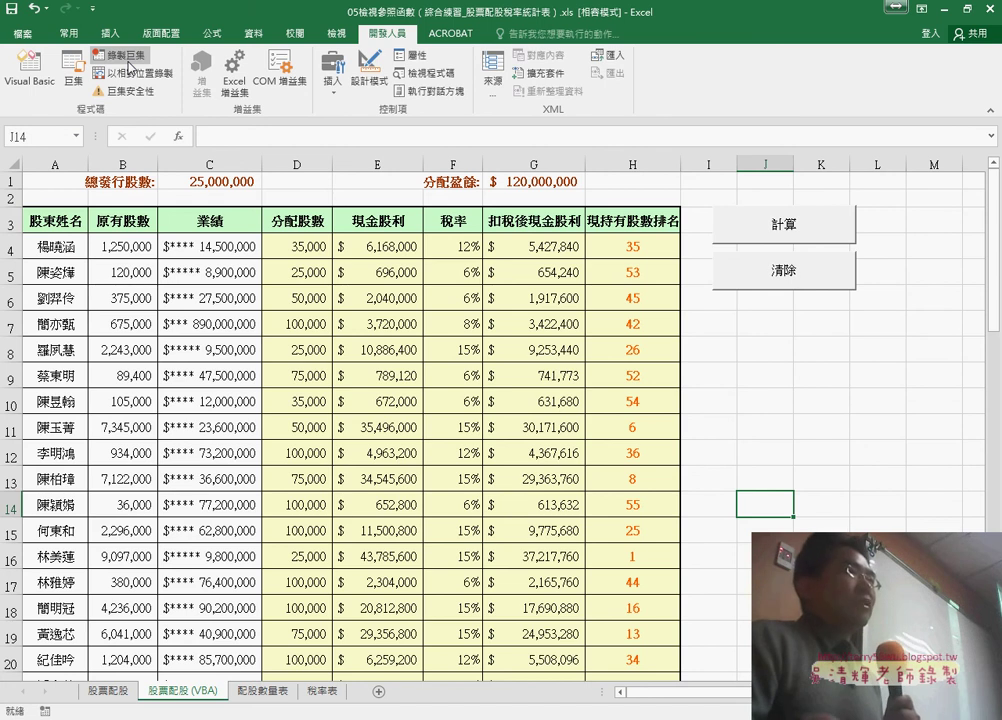
Run 清除 then 計算, inspect D4's VLOOKUP formula, and clear columns D–H again
left_click(778, 268)
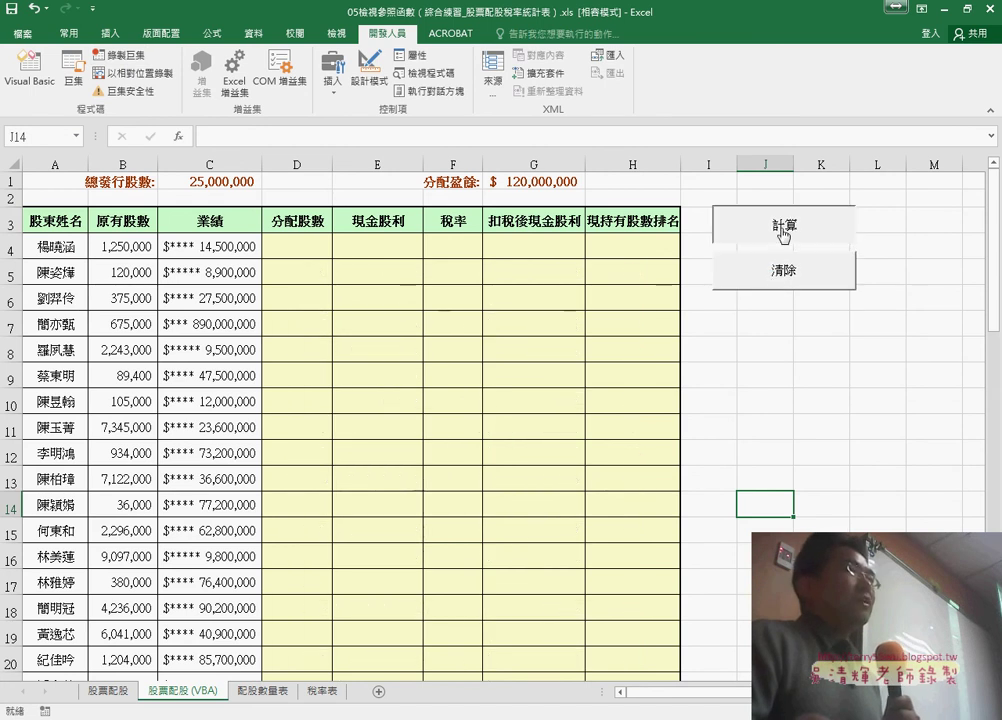
left_click(784, 232)
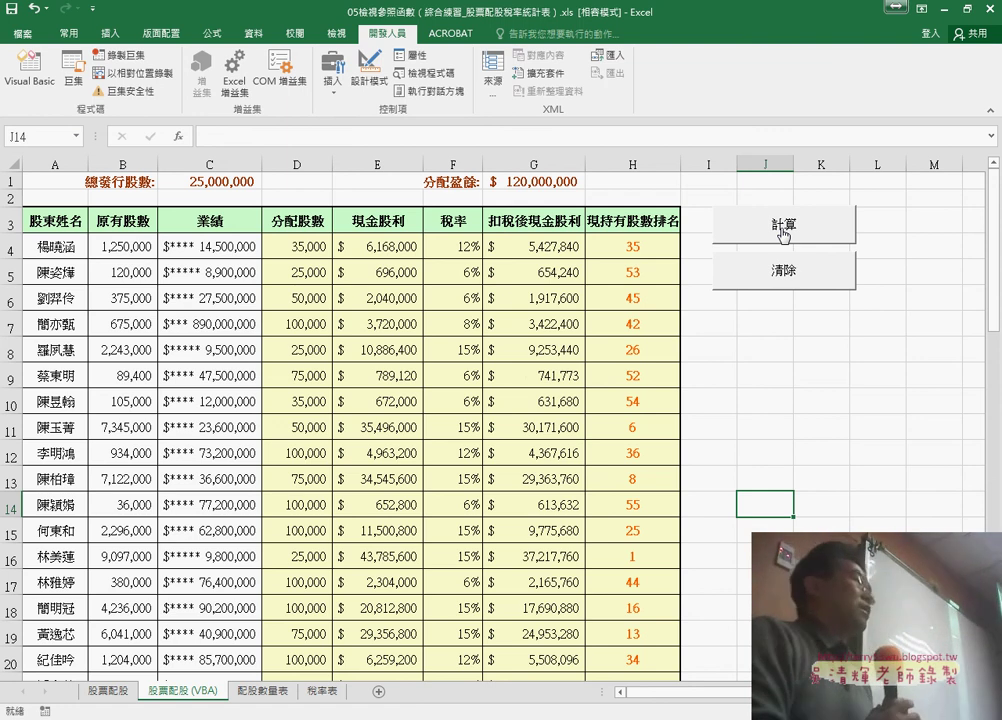
left_click(313, 245)
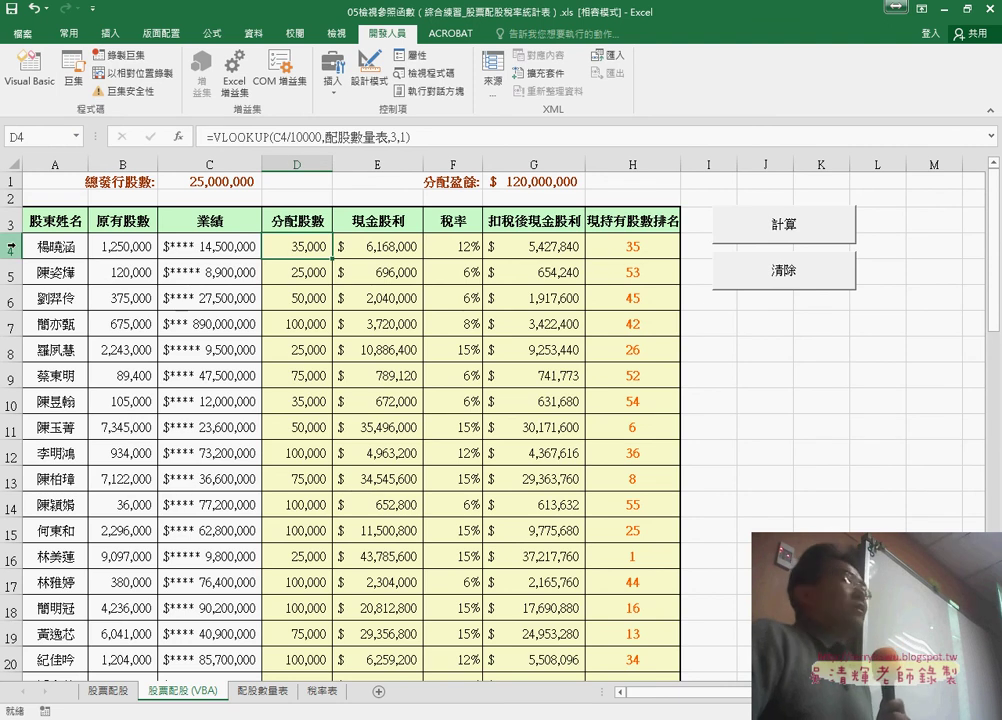
left_click(781, 285)
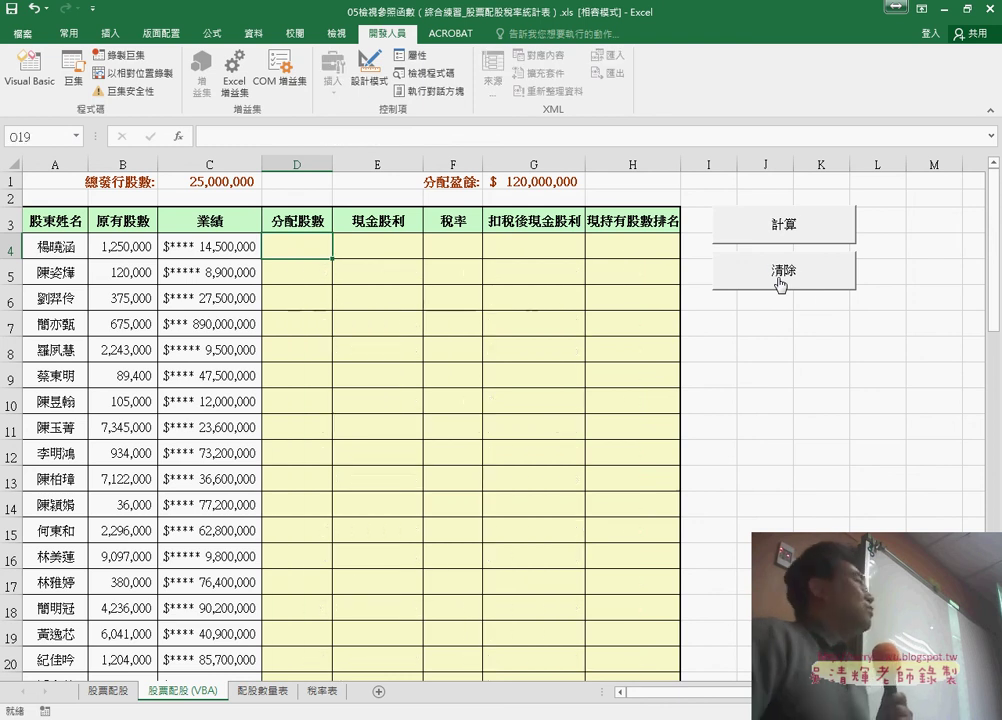
Check the macro buttons' context menus, then open the Visual Basic editor
right_click(781, 284)
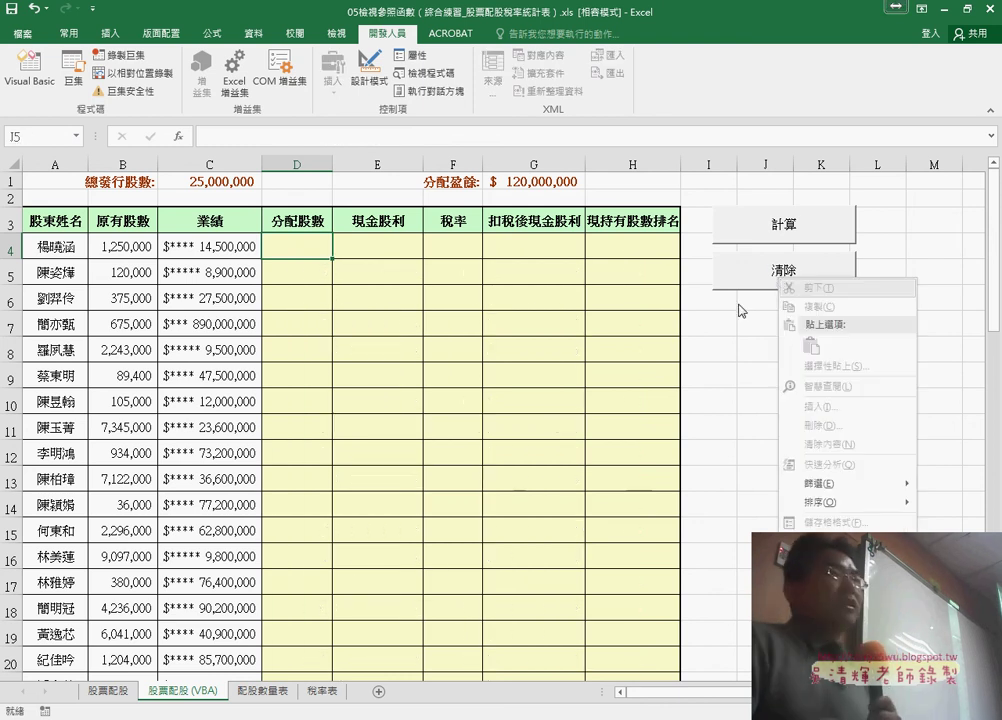
key("Escape")
right_click(734, 275)
key("Escape")
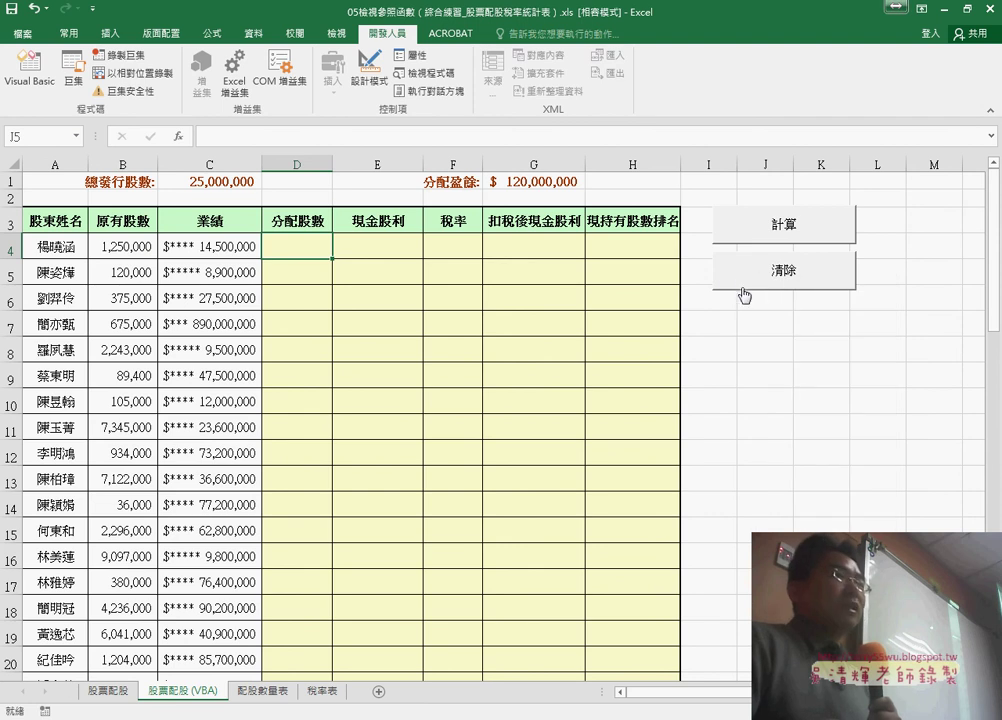
right_click(812, 278)
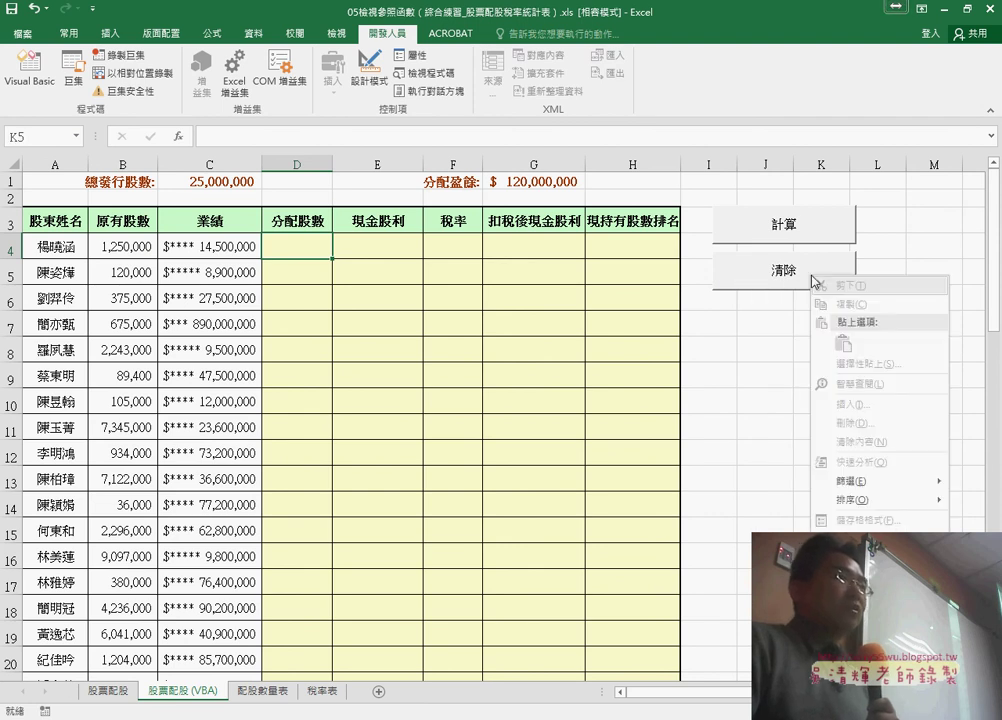
key("Escape")
left_click(30, 65)
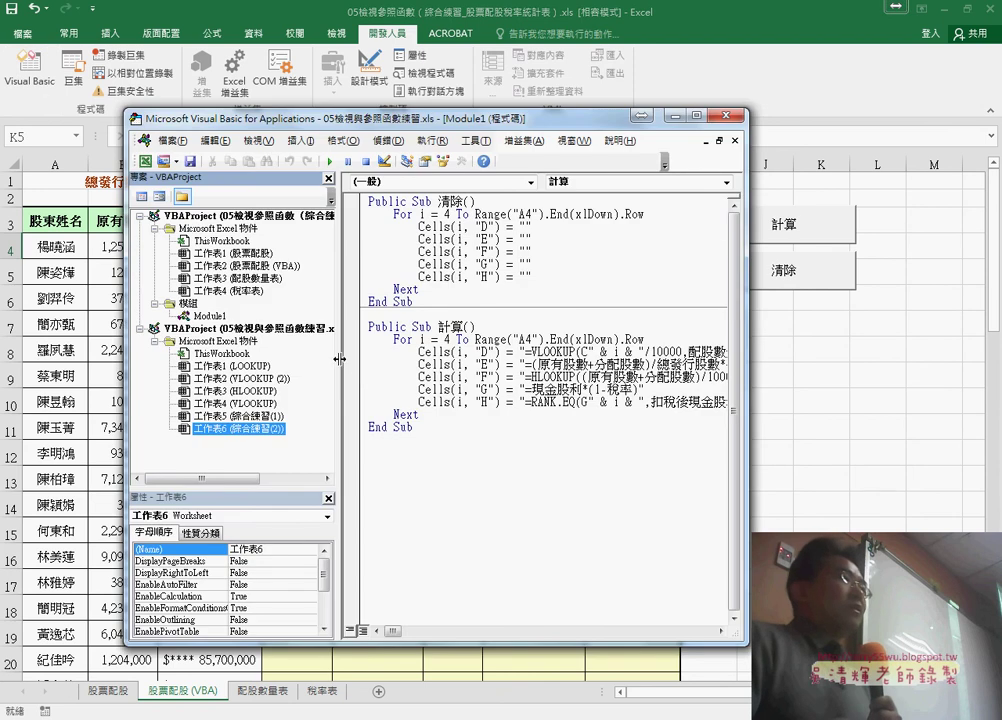
Reposition the VBA editor window and resize the Project pane beside the 清除 macro code
left_click_drag(340, 358, 244, 358)
left_click_drag(412, 126, 631, 124)
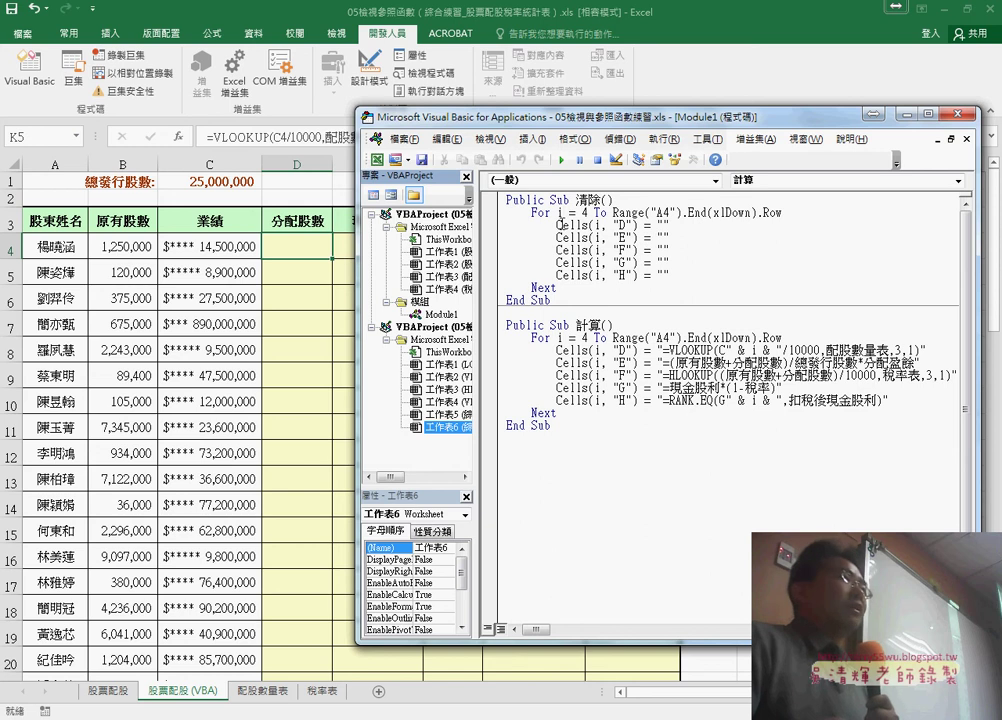
double_click(590, 200)
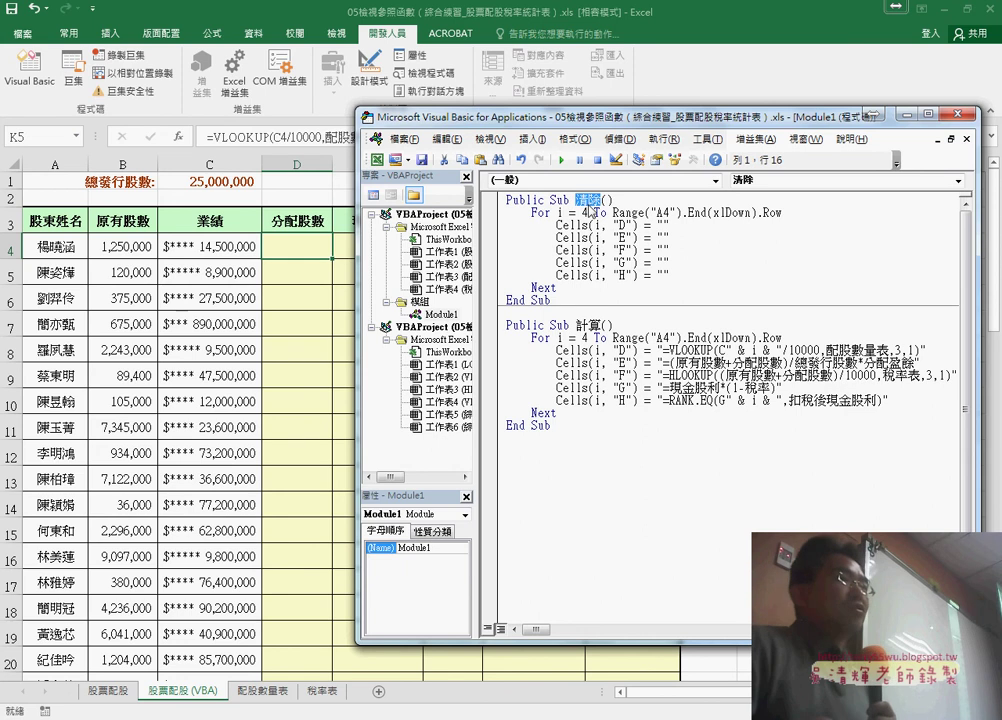
left_click_drag(478, 254, 657, 261)
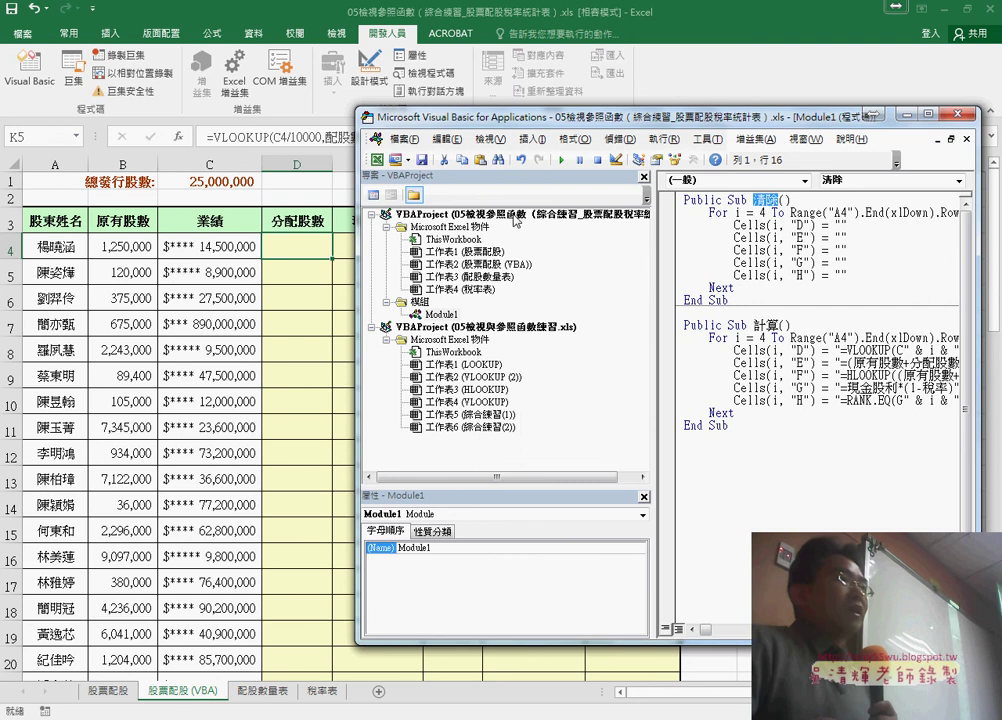
Switch between the dividend workbook and 05檢視與參照函數練習.xls VBA projects, ending on the dividend workbook
left_click(514, 216)
left_click(511, 327)
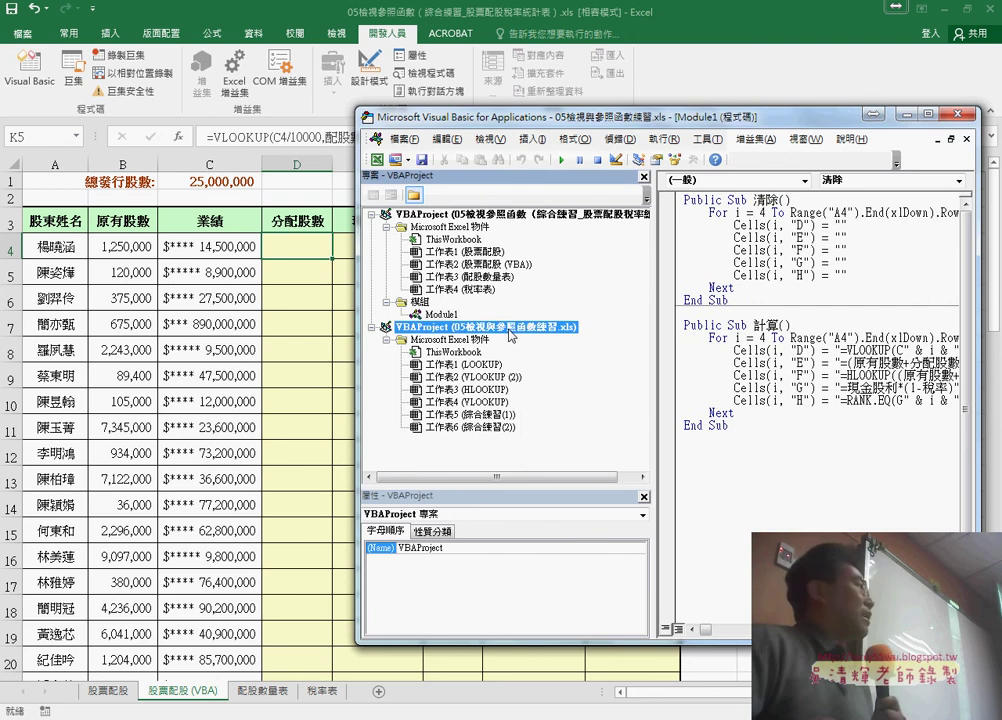
left_click(540, 216)
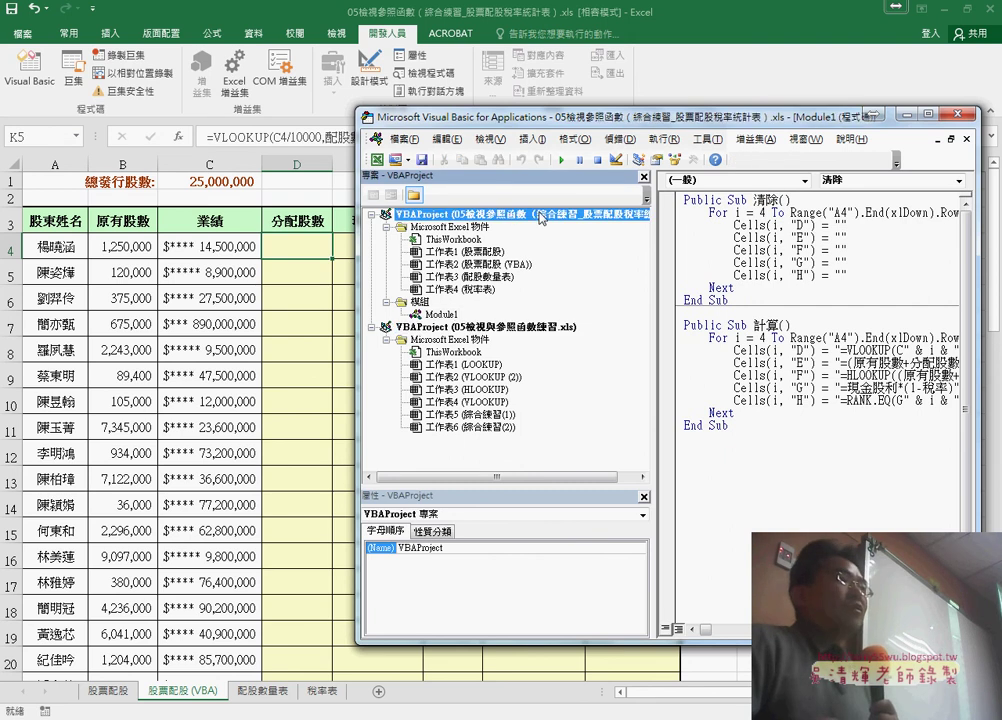
left_click(441, 314)
left_click(545, 216)
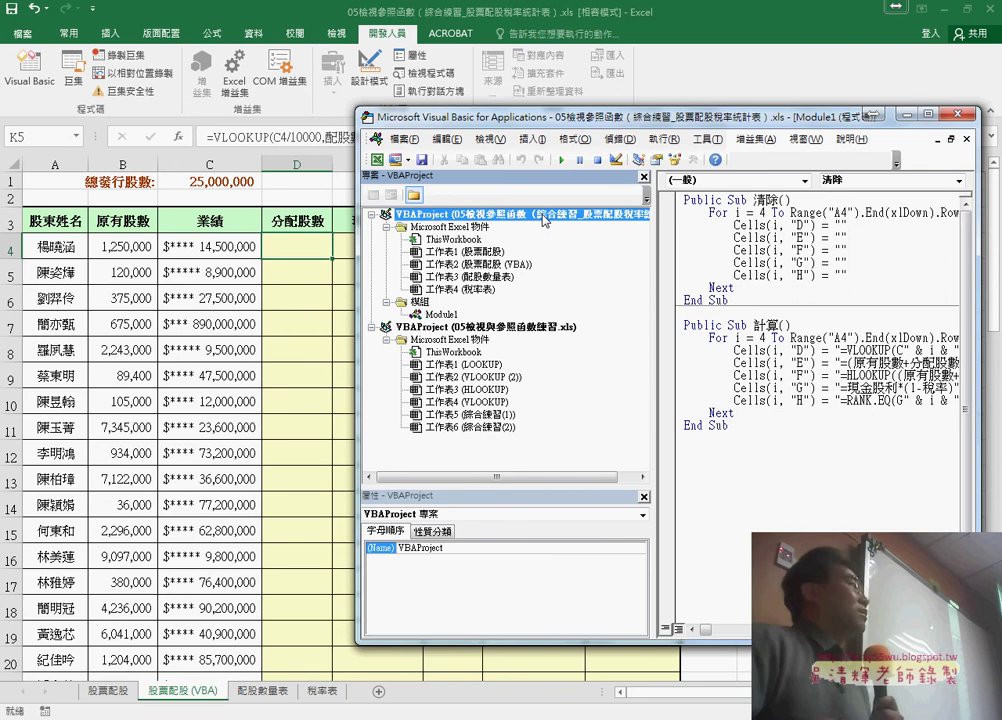
left_click(488, 328)
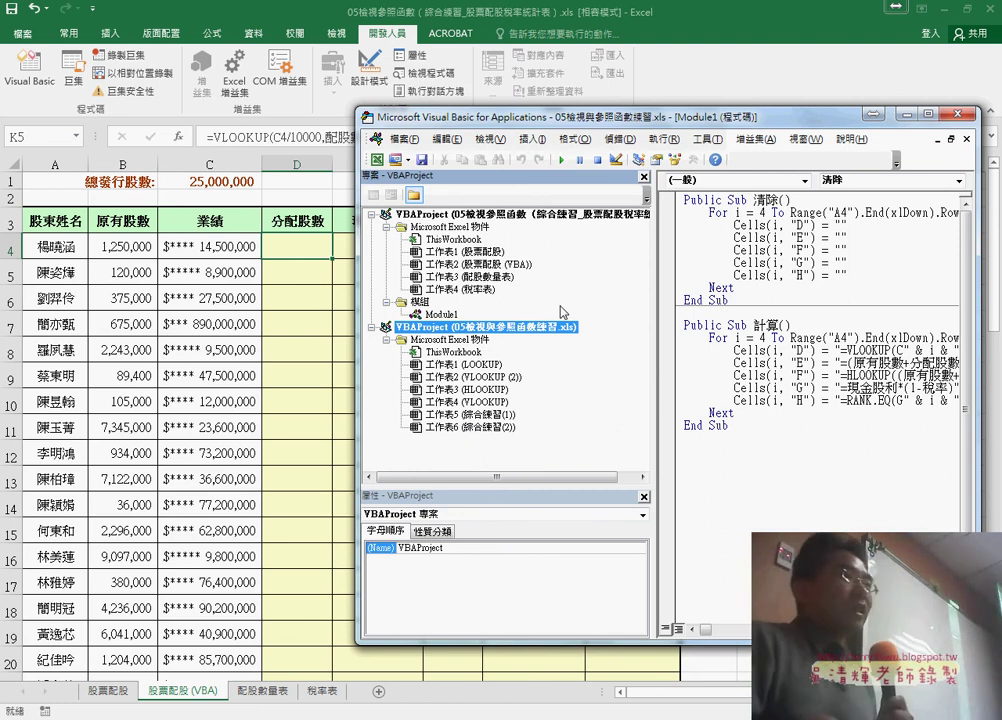
left_click(547, 217)
left_click(414, 314)
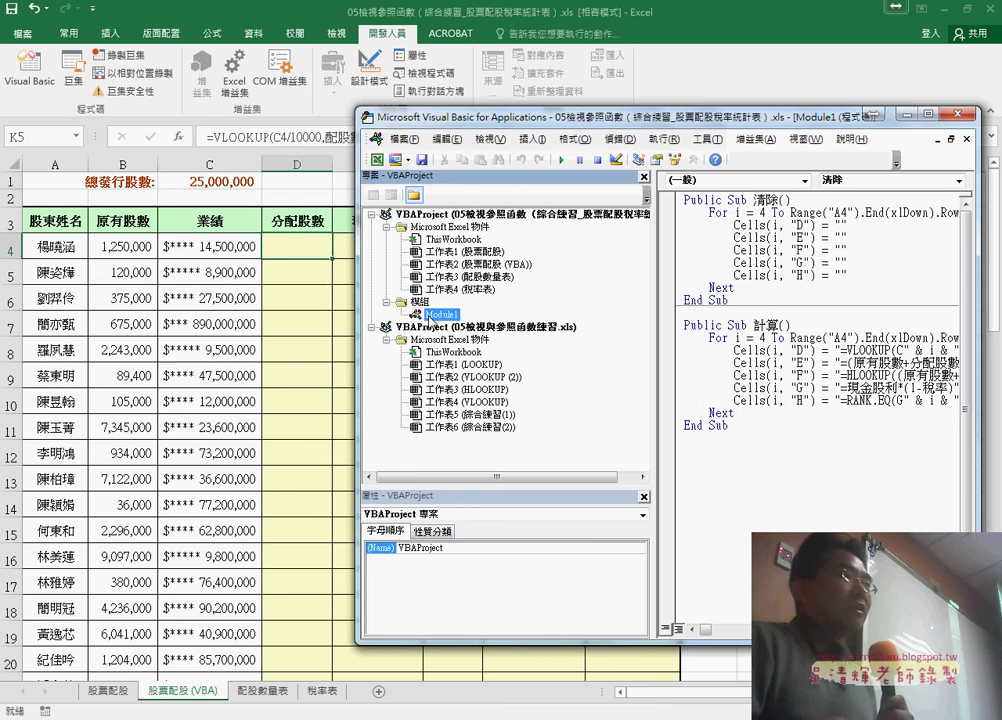
right_click(437, 276)
mouse_move(500, 339)
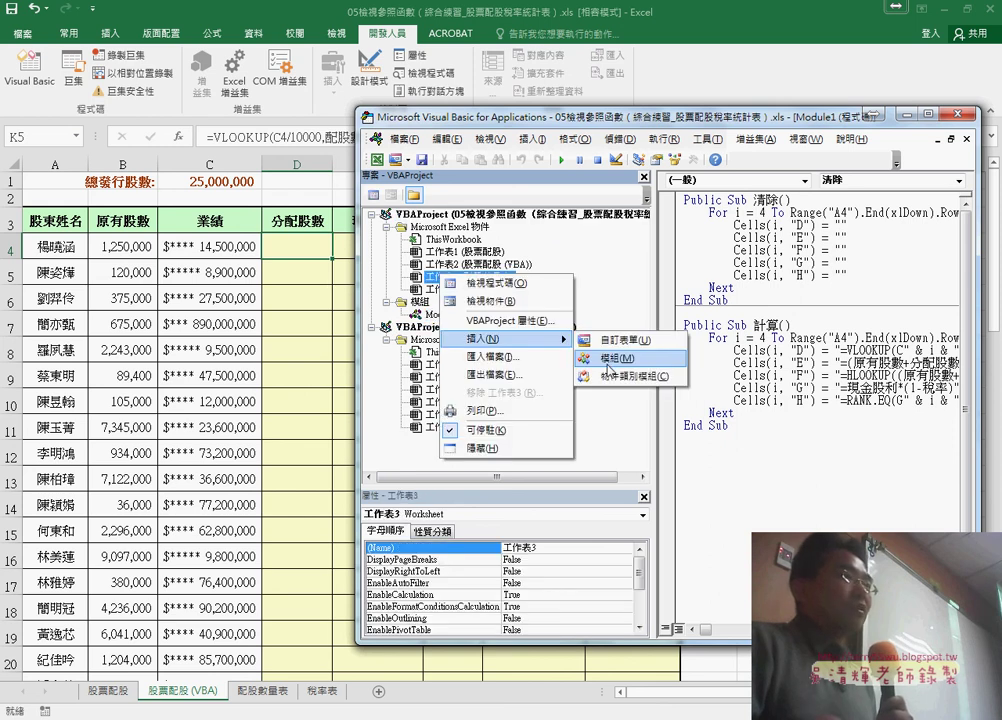
key("Escape")
left_click(441, 314)
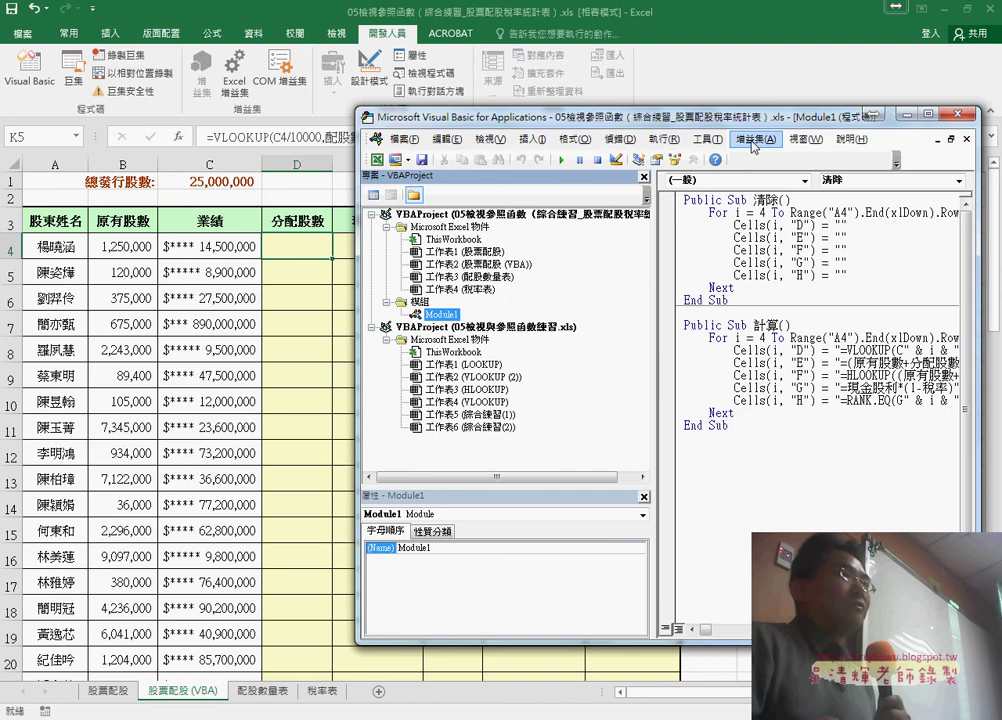
left_click_drag(742, 122, 540, 123)
double_click(562, 202)
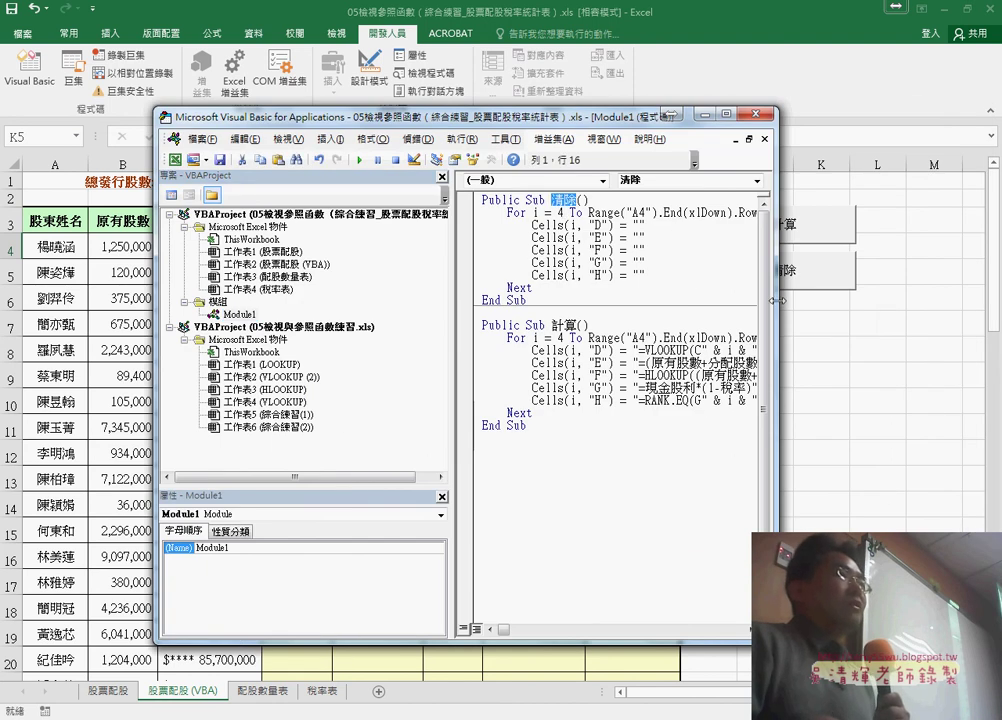
left_click_drag(777, 300, 908, 300)
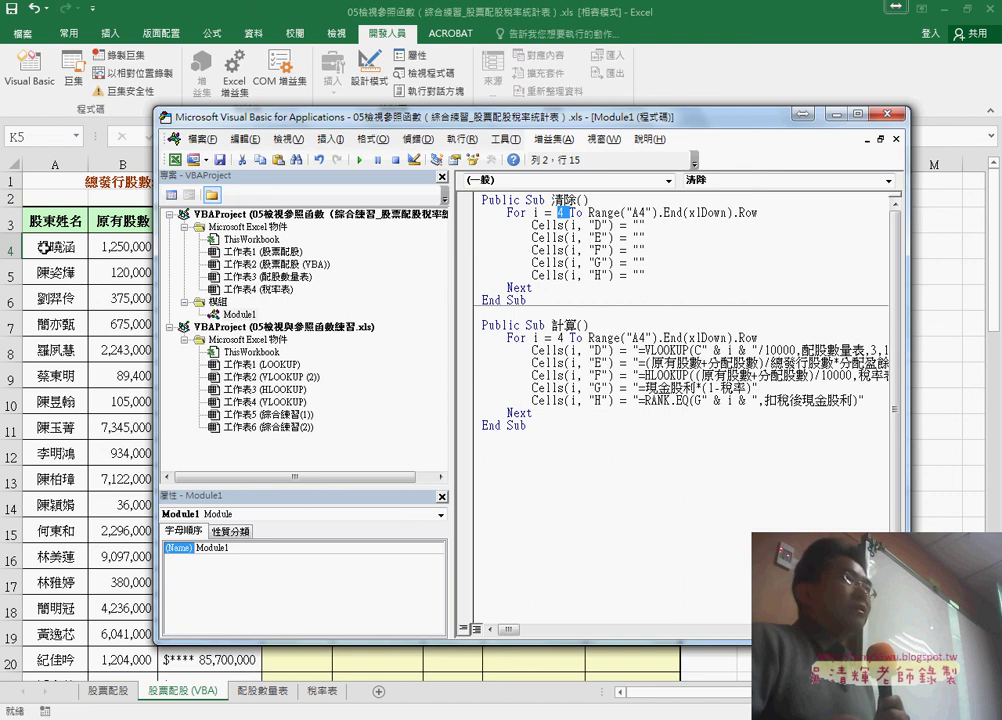
left_click_drag(658, 213, 756, 222)
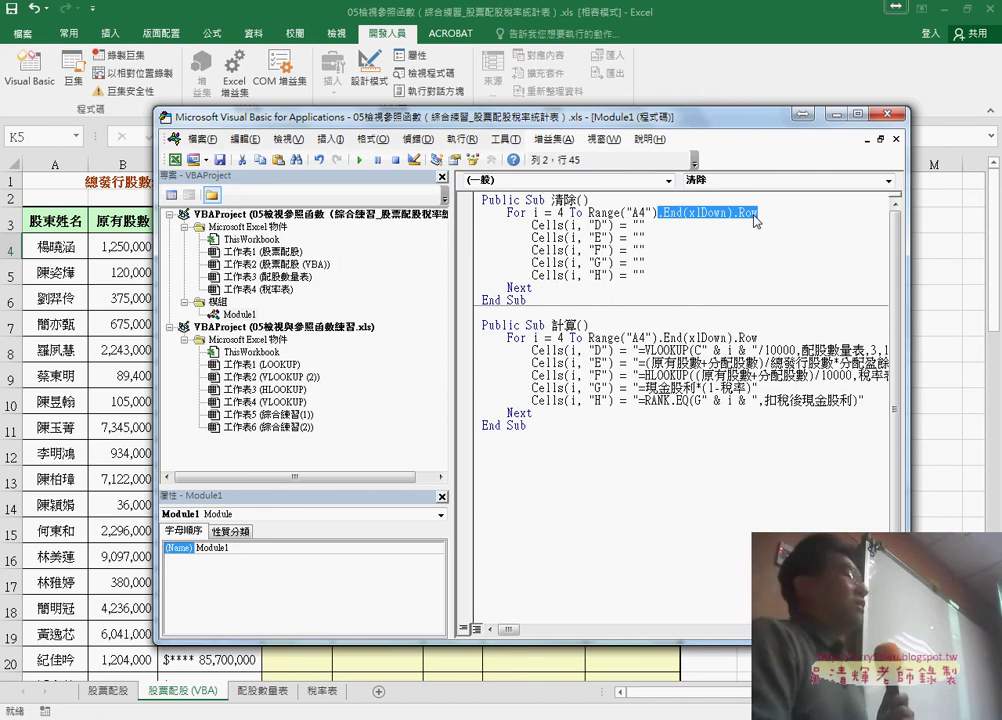
left_click(73, 246)
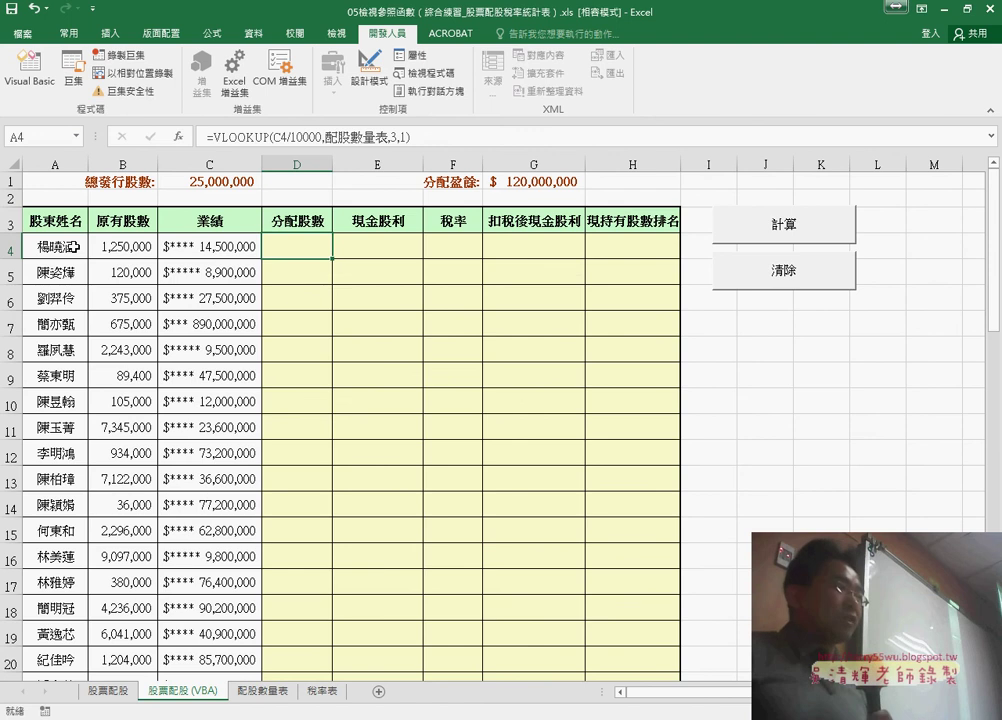
key("ctrl+Down")
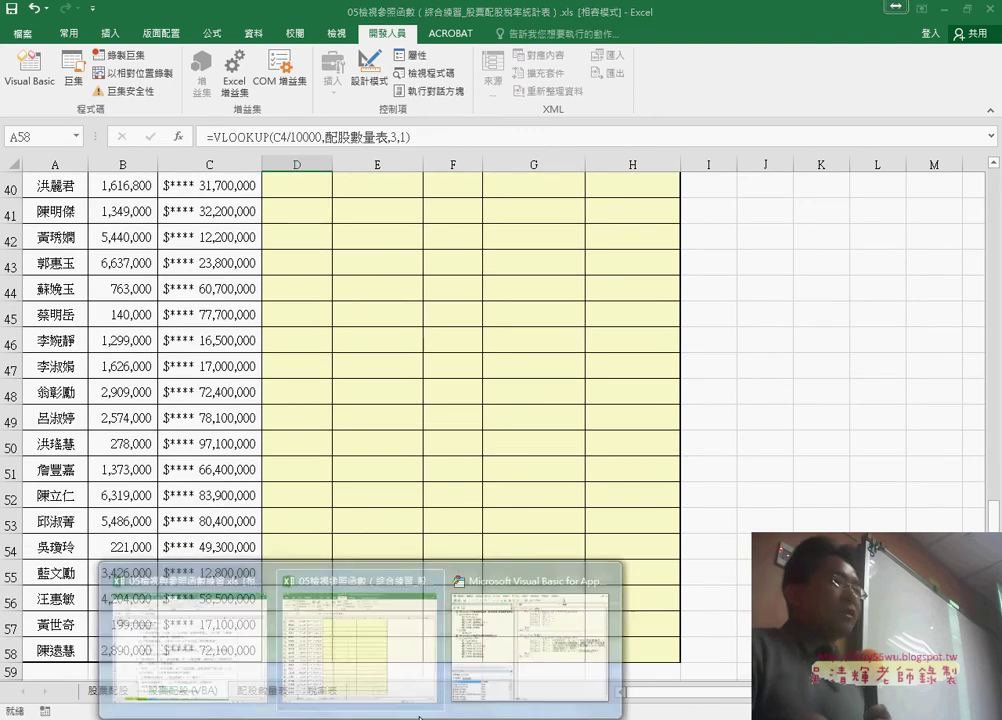
left_click(543, 605)
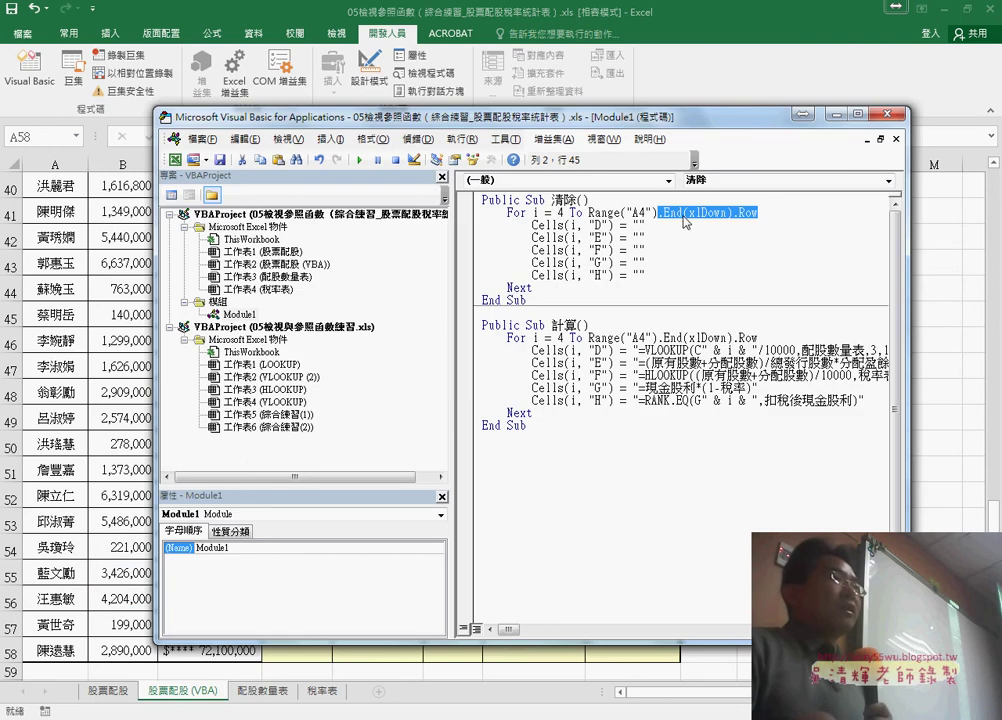
mouse_move(424, 118)
left_mouse_down()
mouse_move(657, 123)
mouse_move(644, 139)
left_mouse_up()
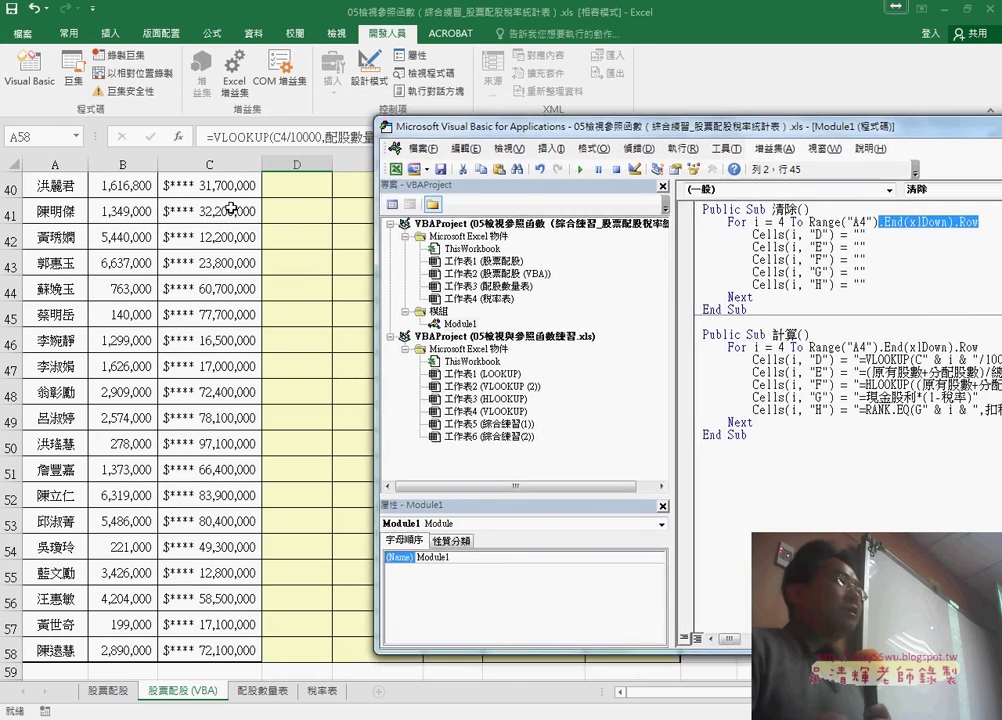
left_click(222, 395)
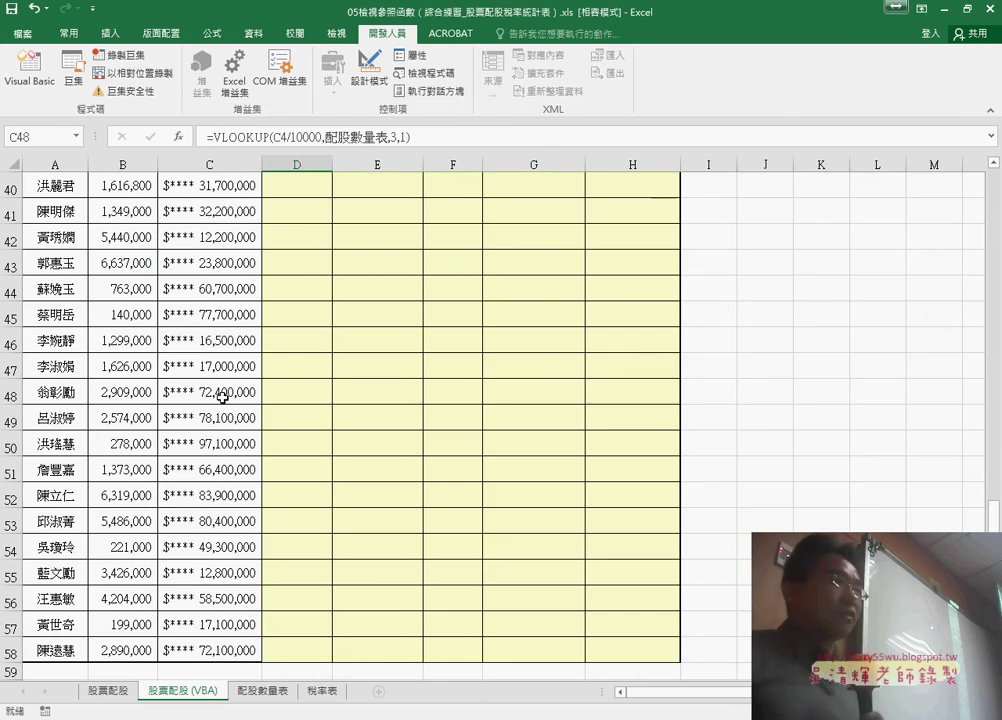
key("ctrl+Home")
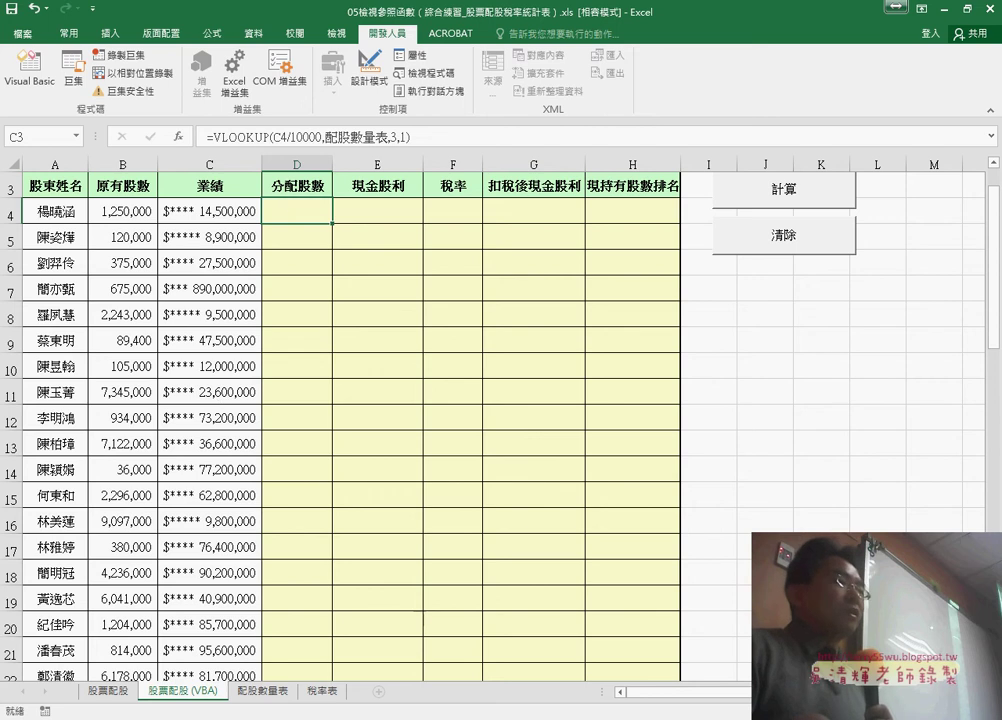
left_click(537, 605)
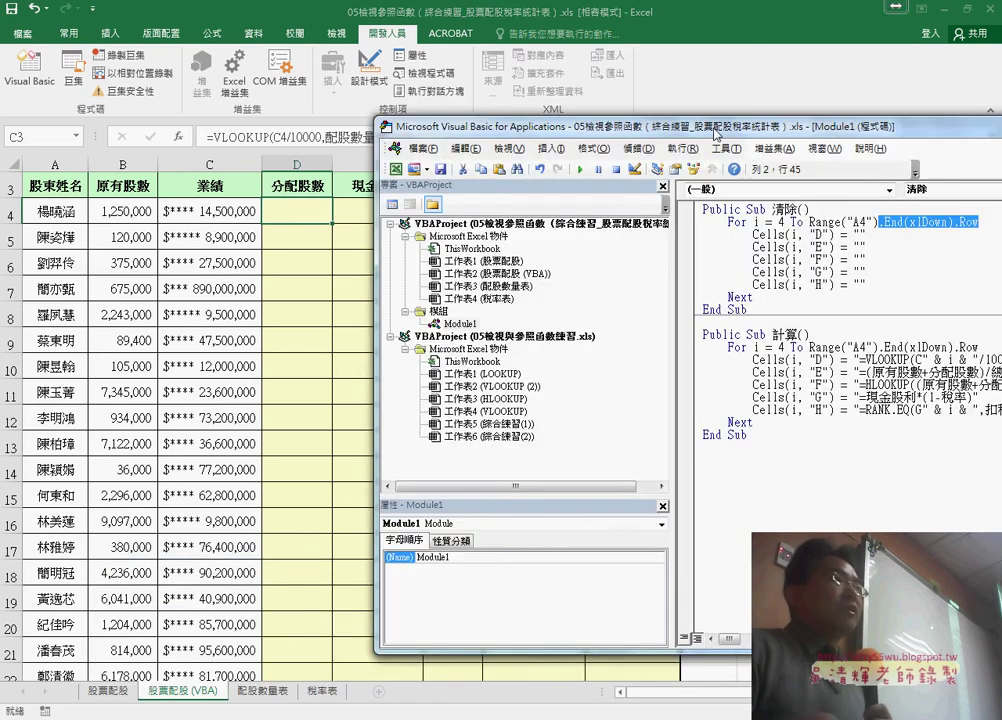
left_click_drag(716, 133, 454, 146)
left_click_drag(491, 247, 567, 247)
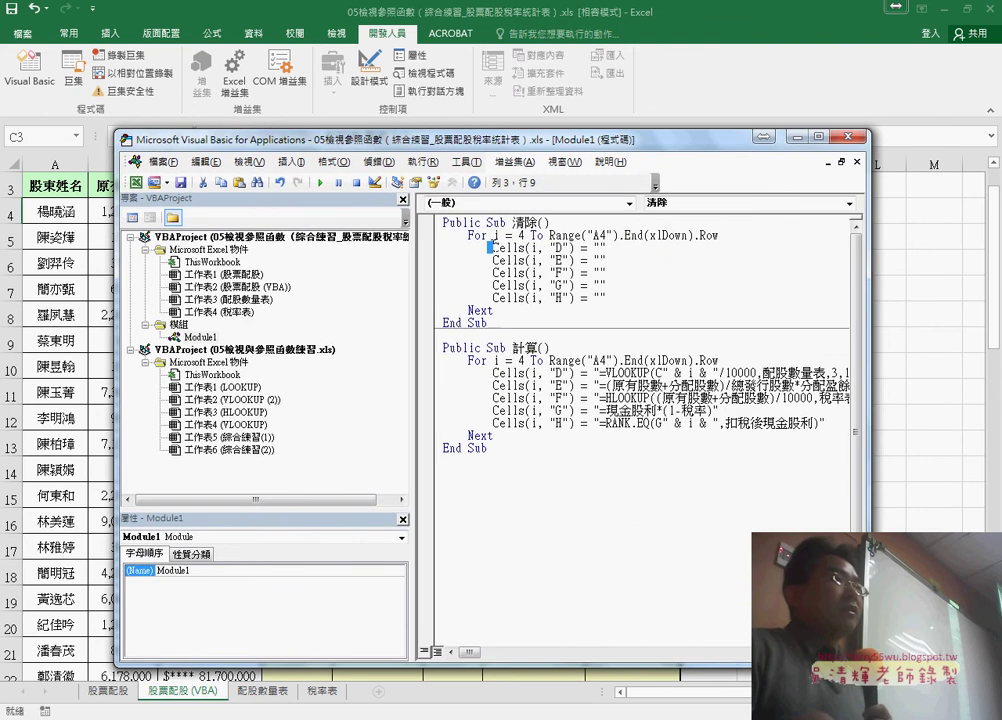
left_click(603, 247)
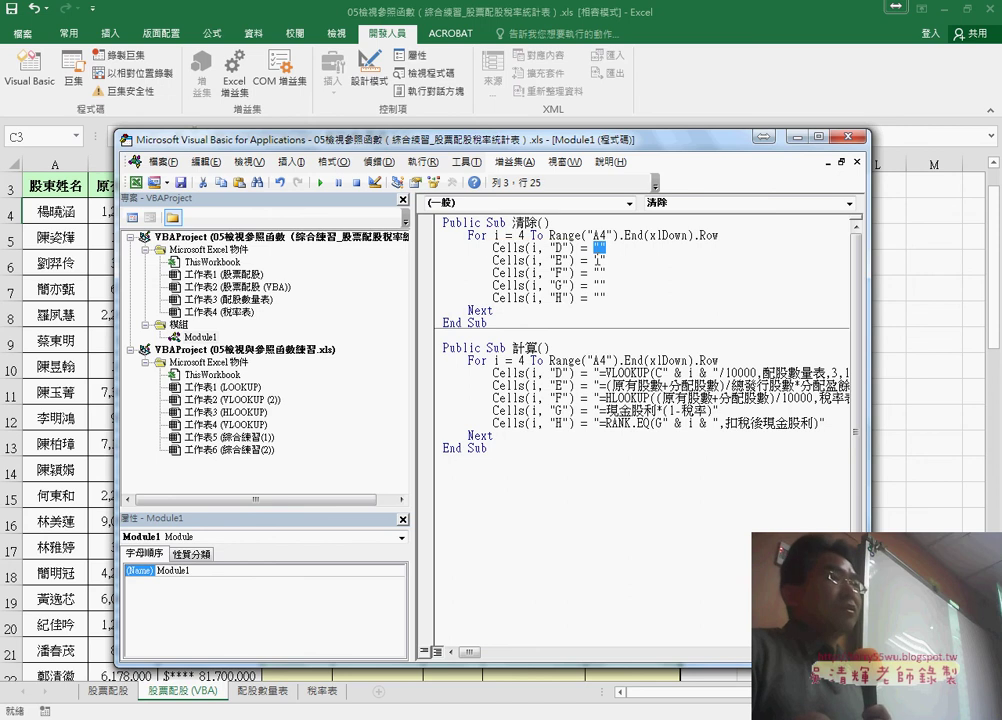
left_click_drag(601, 298, 430, 253)
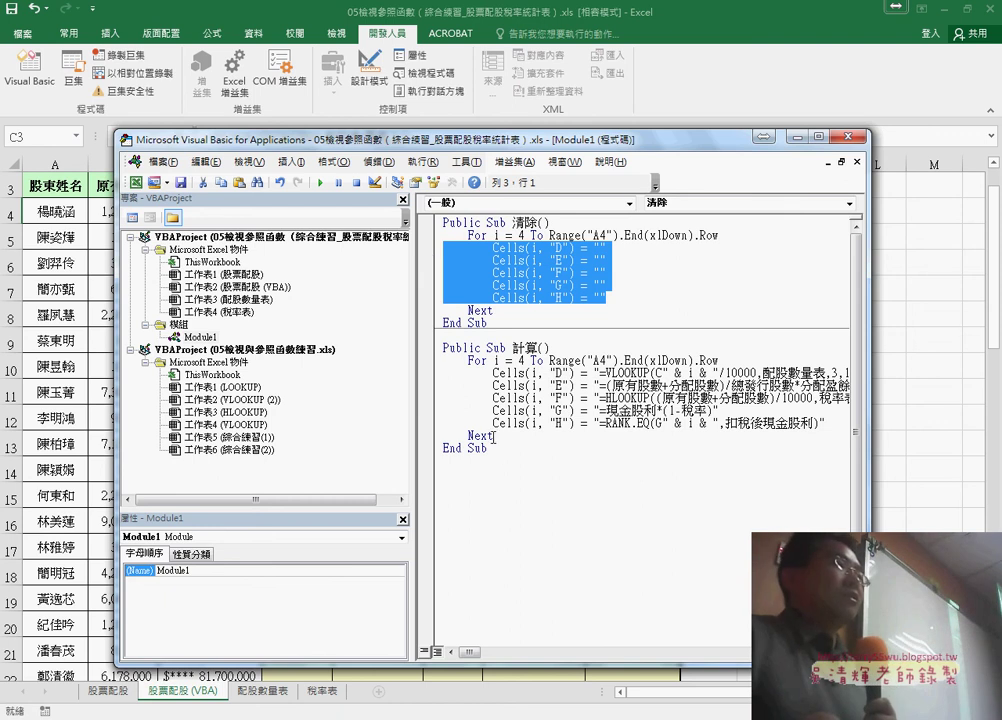
left_click_drag(489, 449, 547, 353)
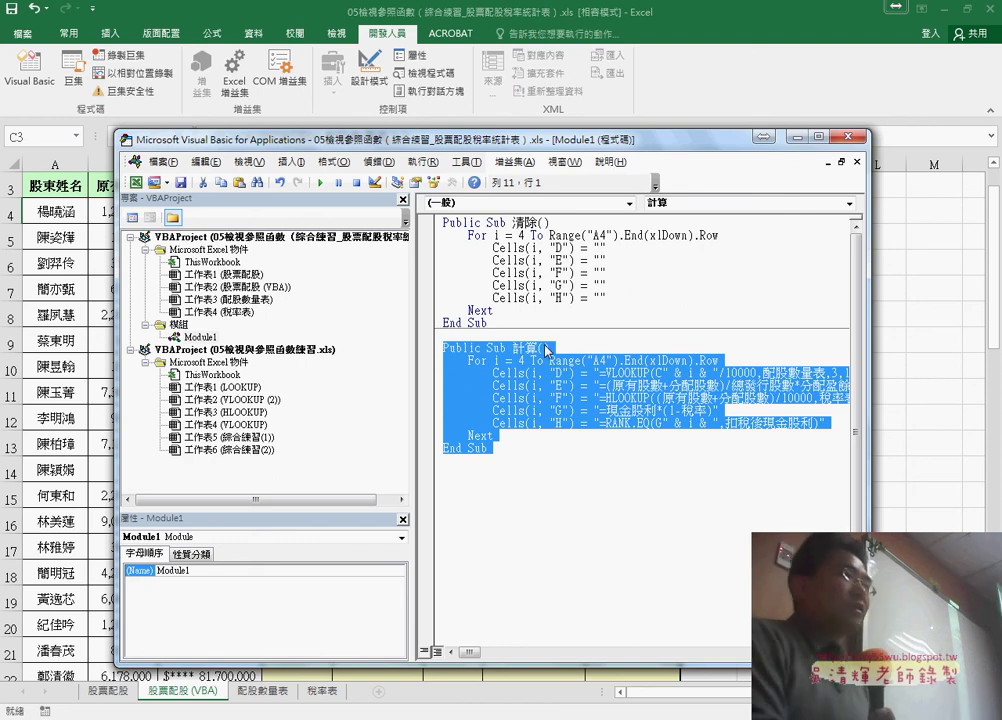
Delete the existing 計算 macro from Module1
key("Left")
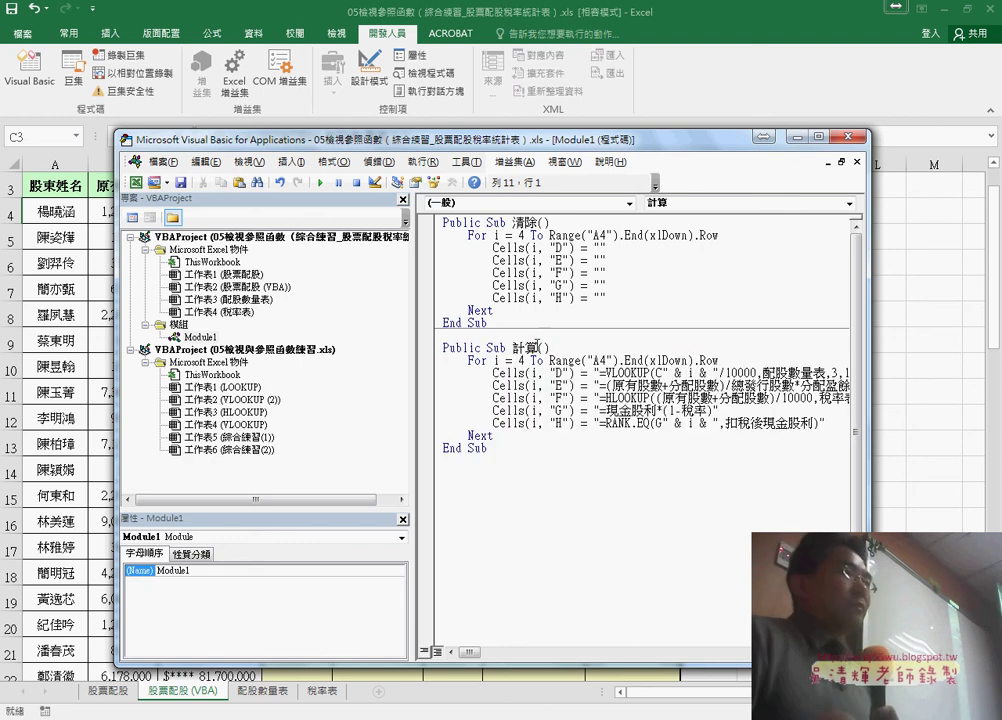
left_click(537, 346, "shift")
double_click(525, 347)
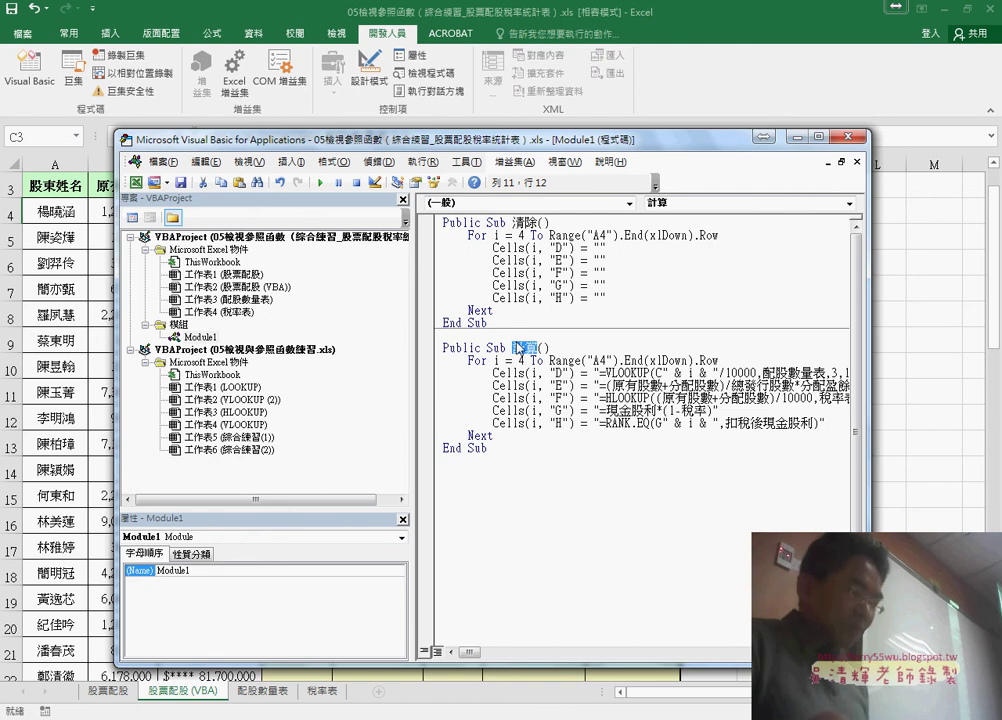
left_click_drag(505, 456, 434, 346)
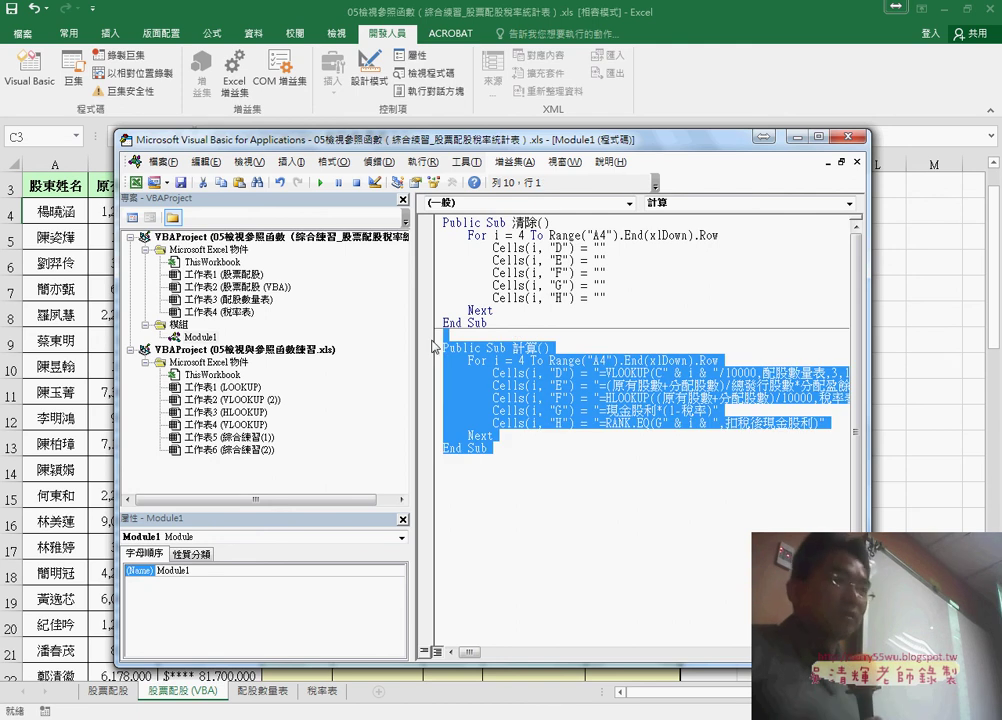
key("Delete")
Duplicate the 清除 macro below itself and rename the copy 計算
left_click_drag(518, 343, 443, 218)
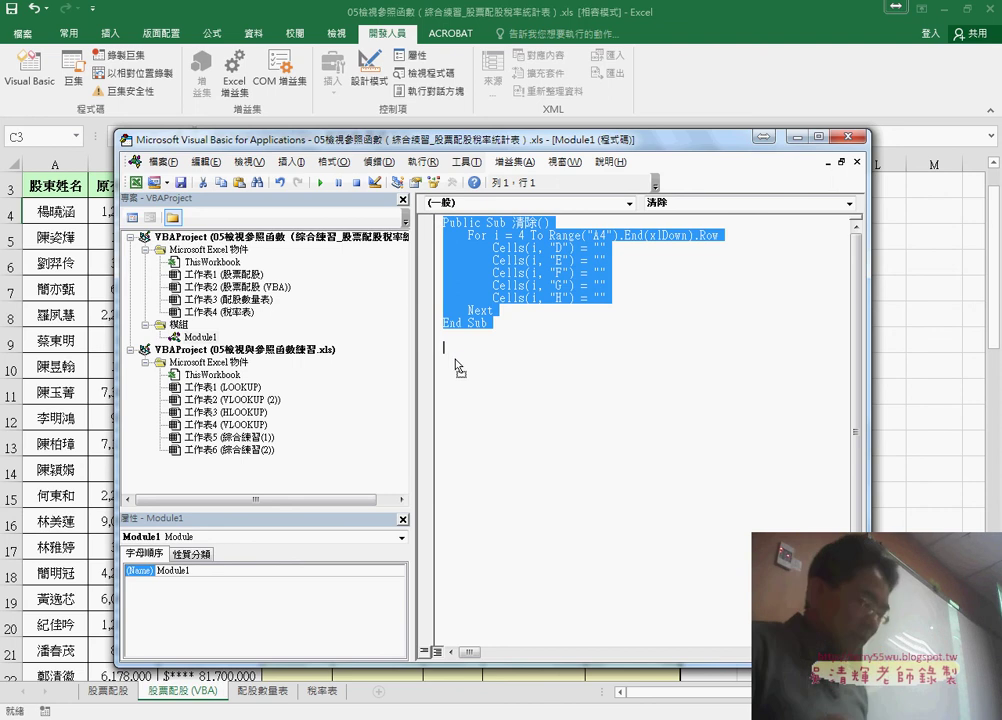
left_click_drag(456, 362, 455, 360)
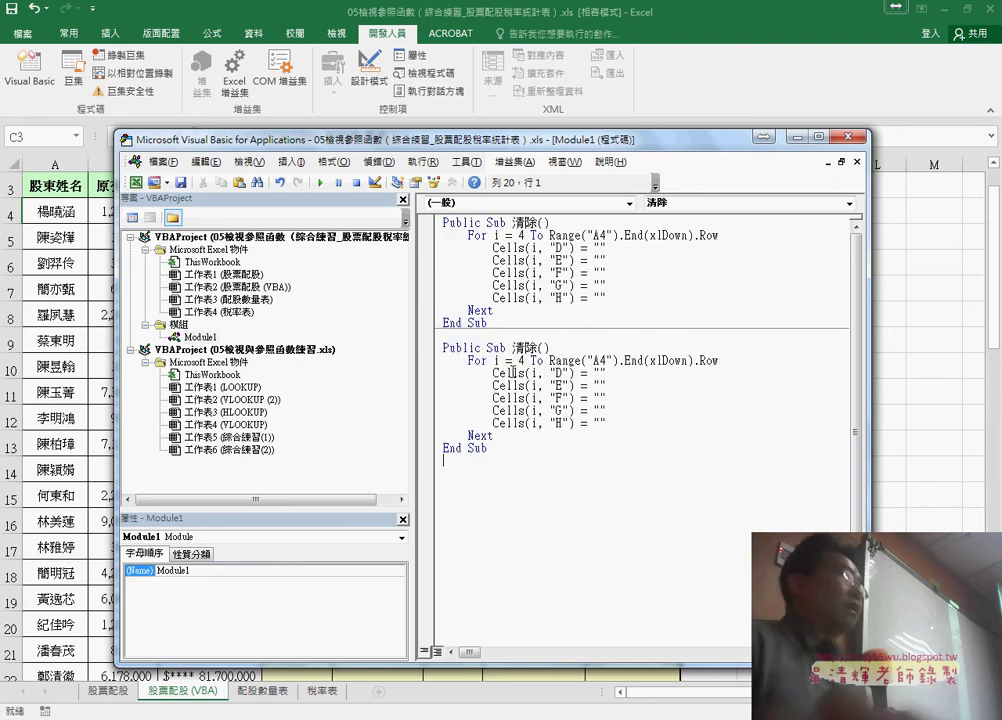
double_click(522, 348)
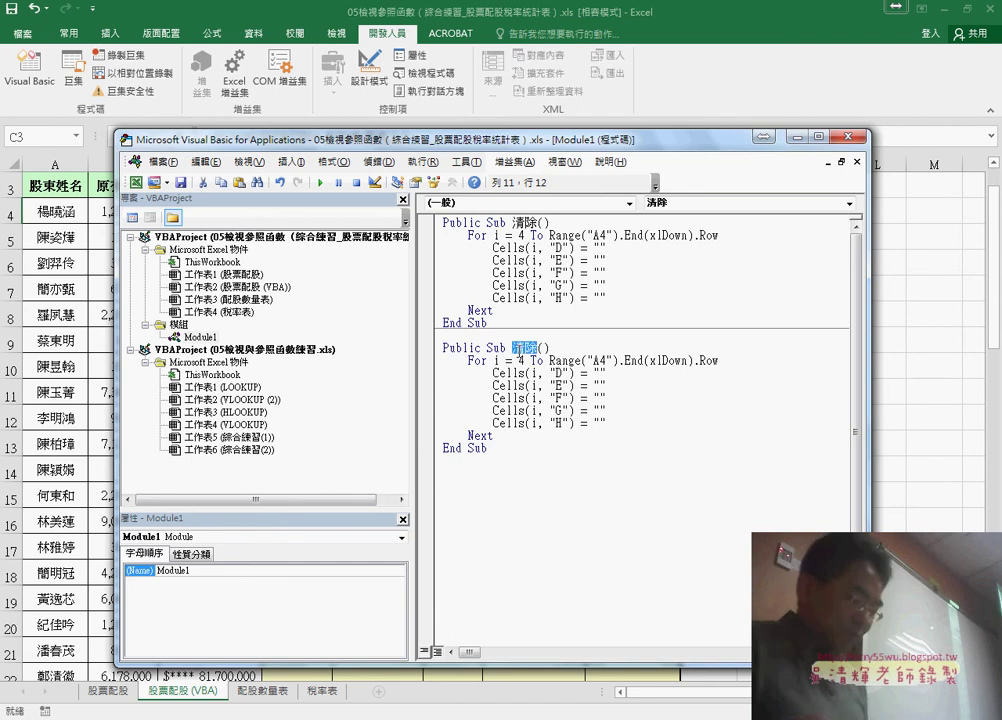
type("計算")
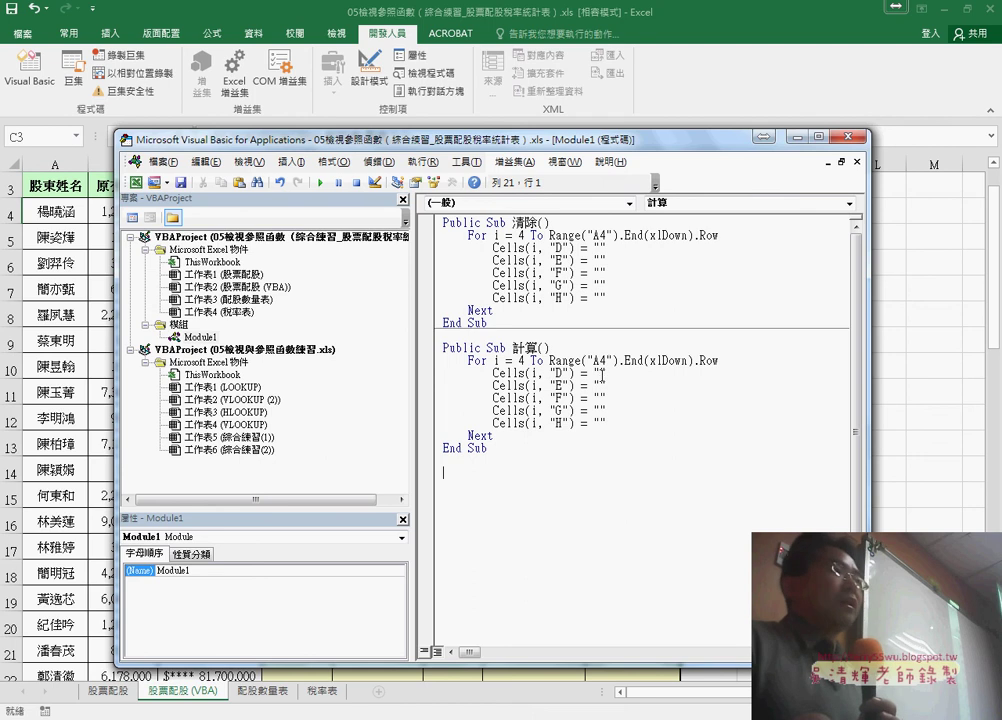
left_click_drag(611, 372, 491, 372)
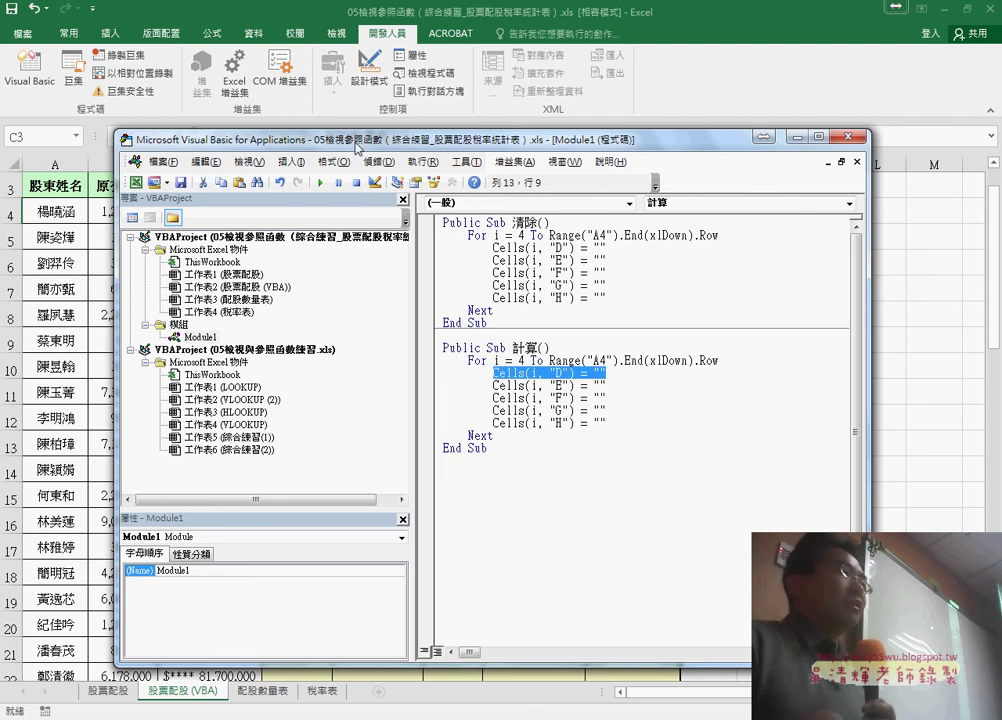
Copy =VLOOKUP(C4/10000,配股數量表,3,1) from D4 on the 股票配股 sheet, then return to the VBA editor
left_click_drag(357, 147, 624, 142)
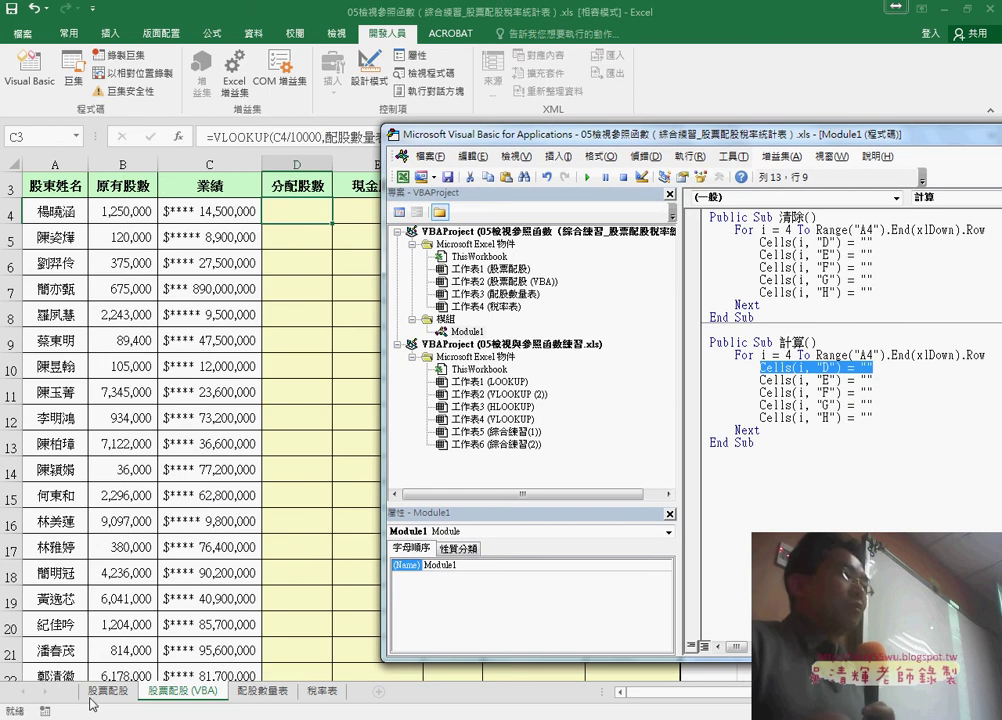
left_click(95, 692)
left_click(299, 245)
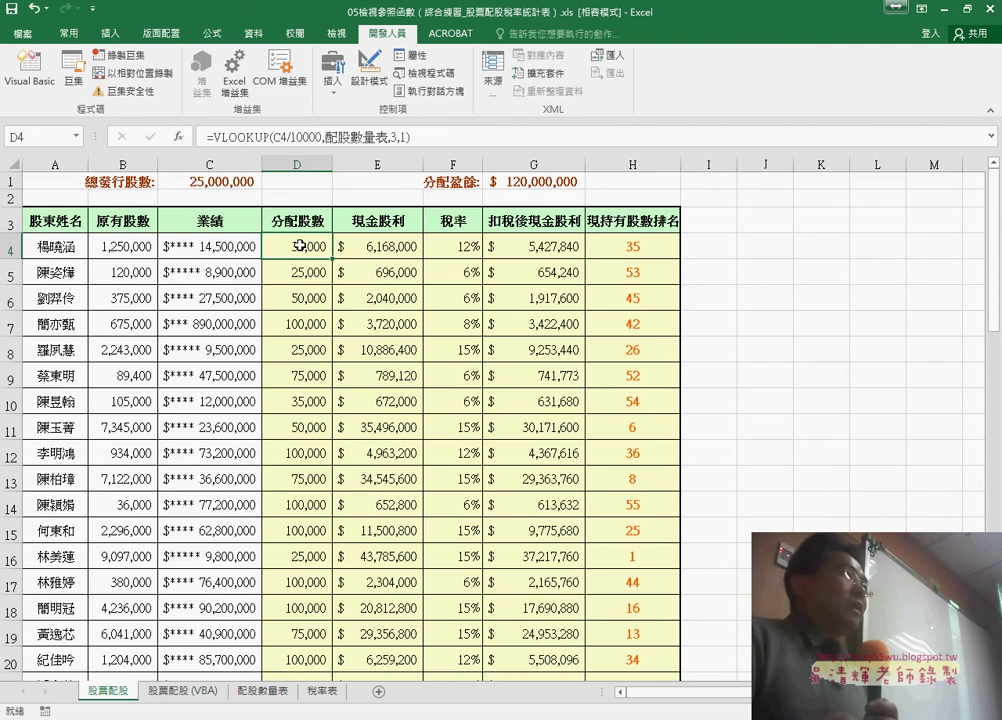
left_click_drag(412, 136, 205, 136)
key("ctrl+c")
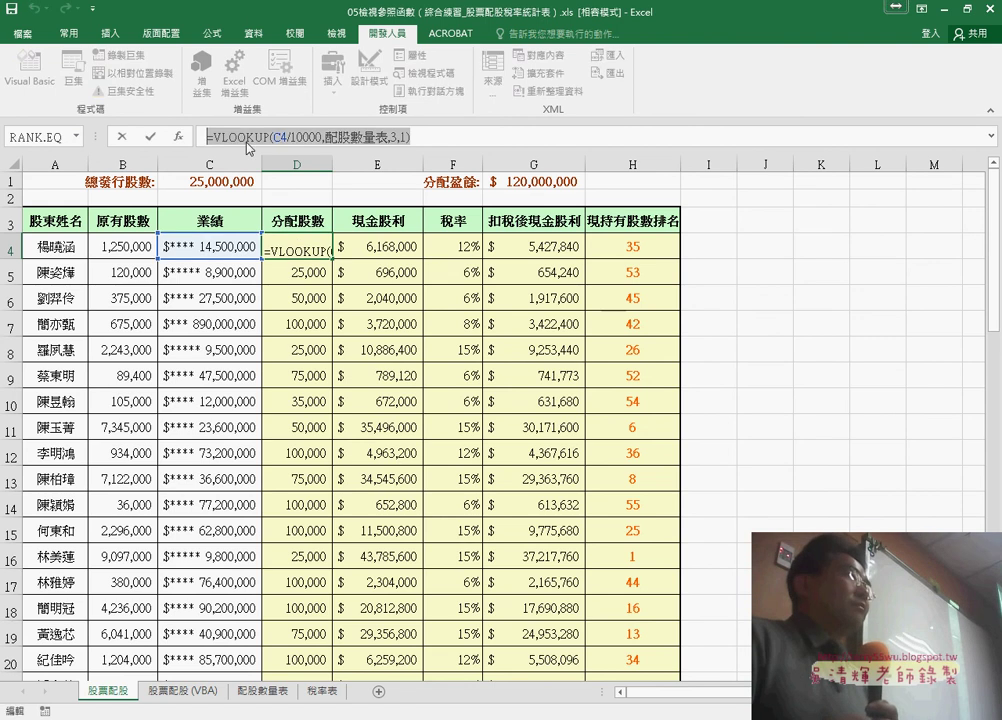
right_click(250, 139)
left_click(290, 172)
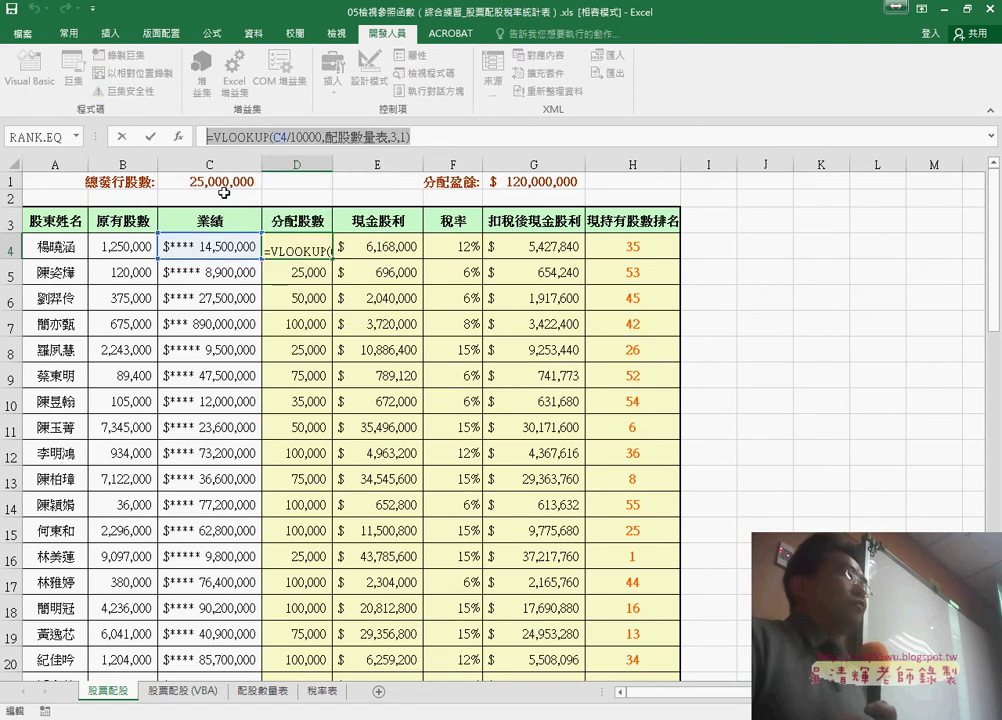
left_click(122, 139)
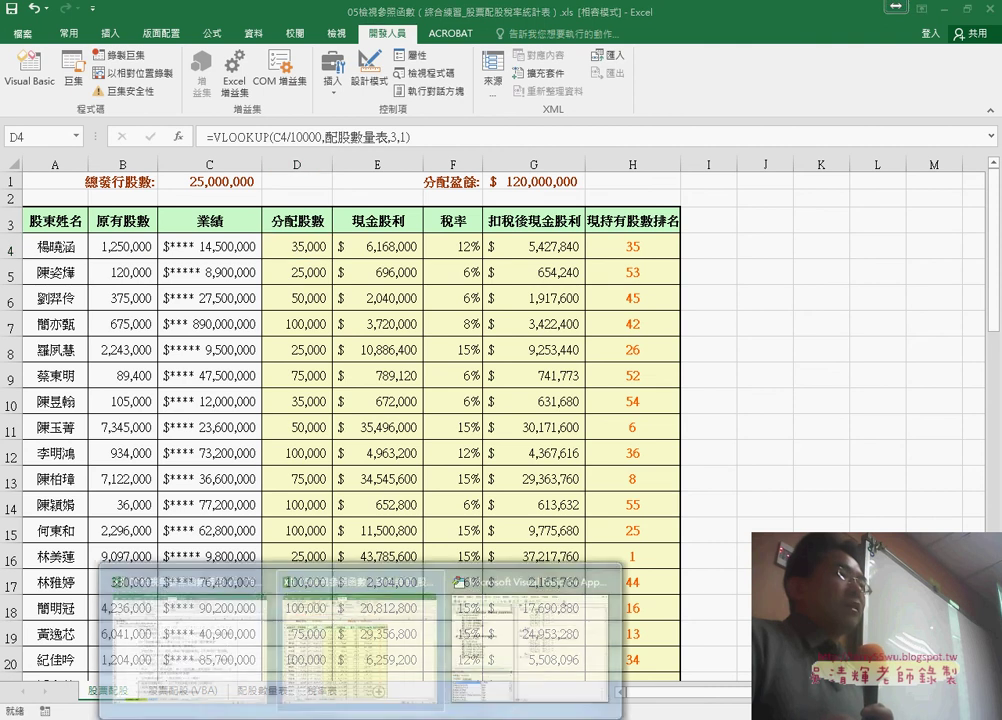
left_click(541, 670)
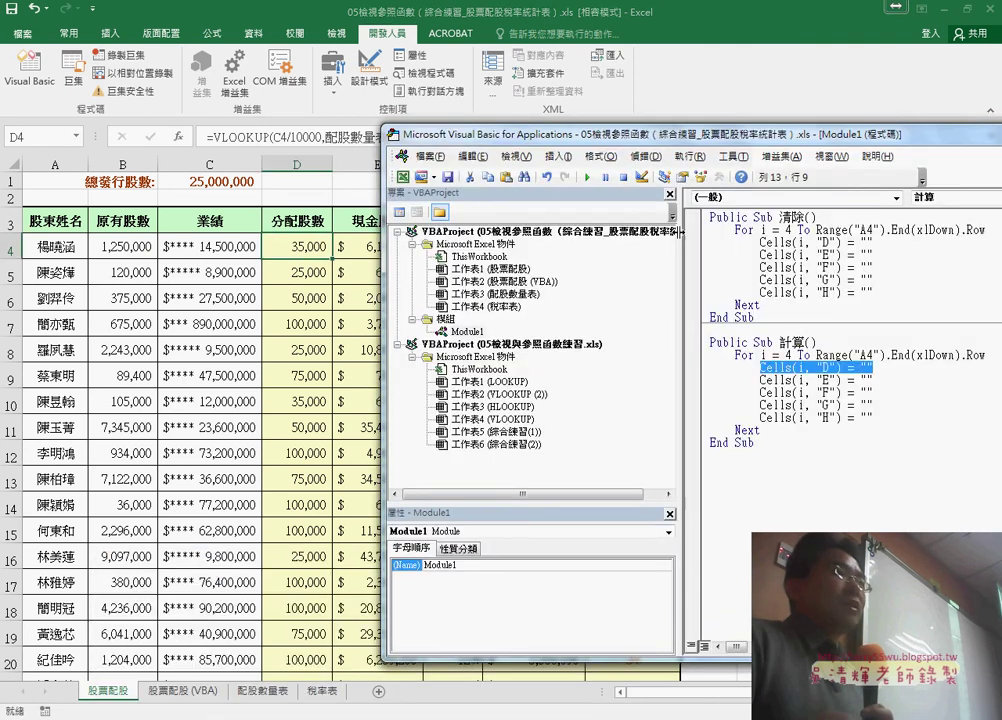
left_click_drag(680, 232, 490, 232)
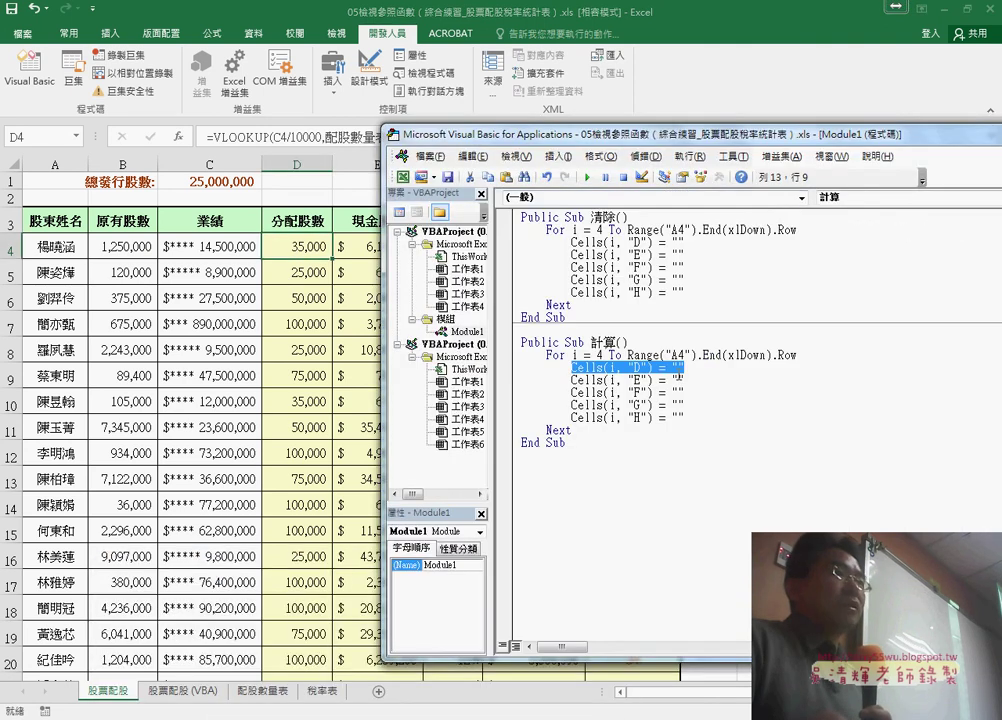
Paste the VLOOKUP formula into the 計算 macro's Cells(i, "D") line and run the macro to test
left_click(686, 366)
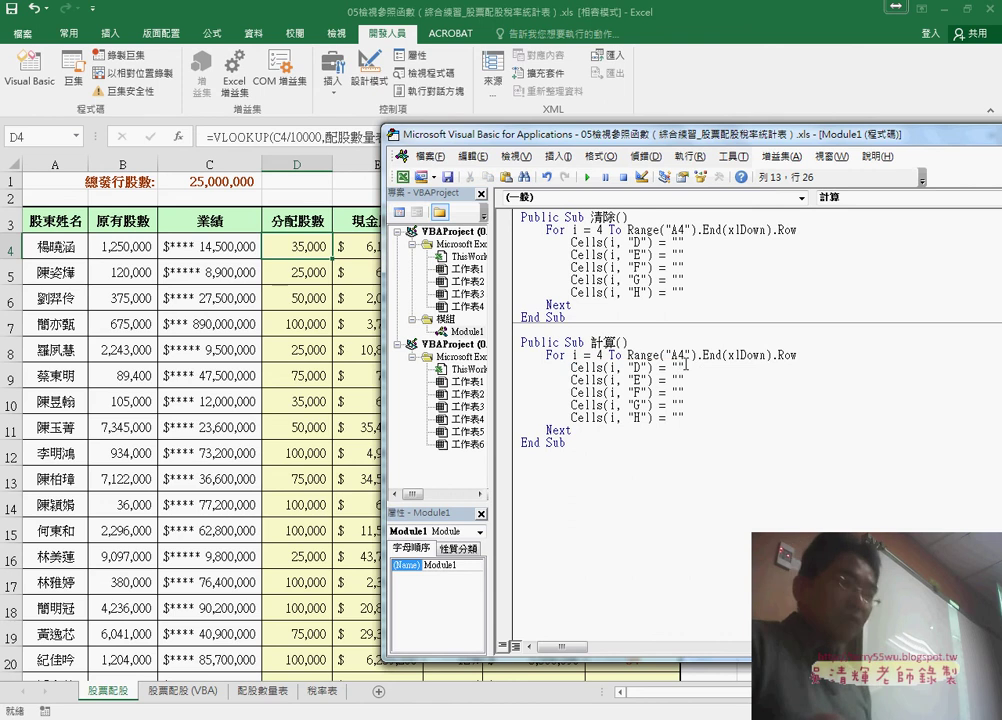
key("ctrl+v")
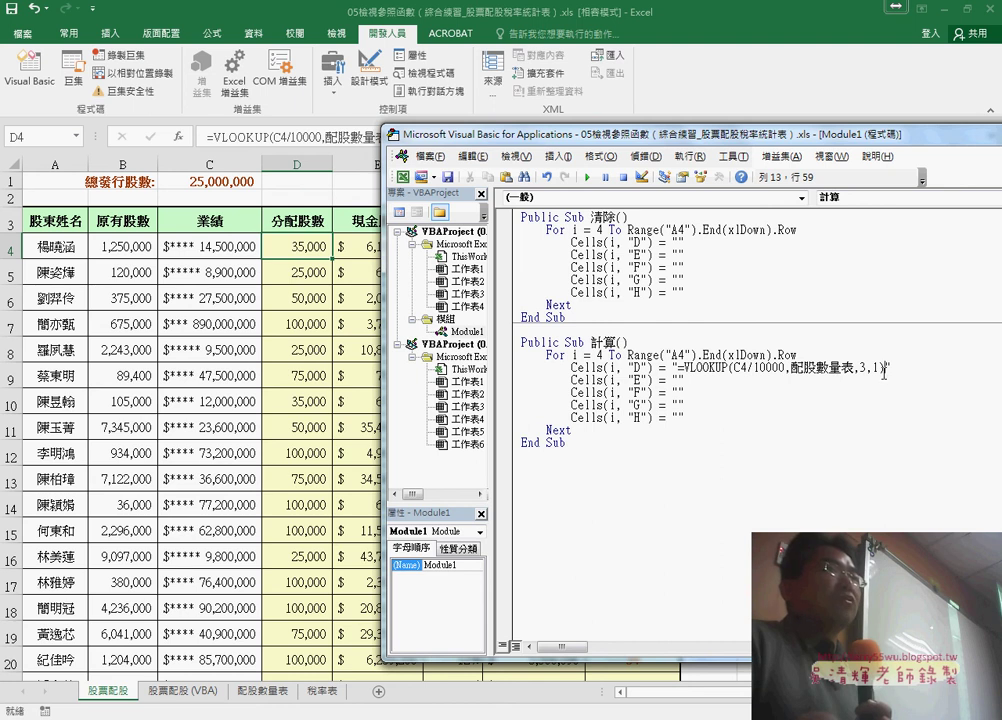
left_click_drag(884, 368, 673, 368)
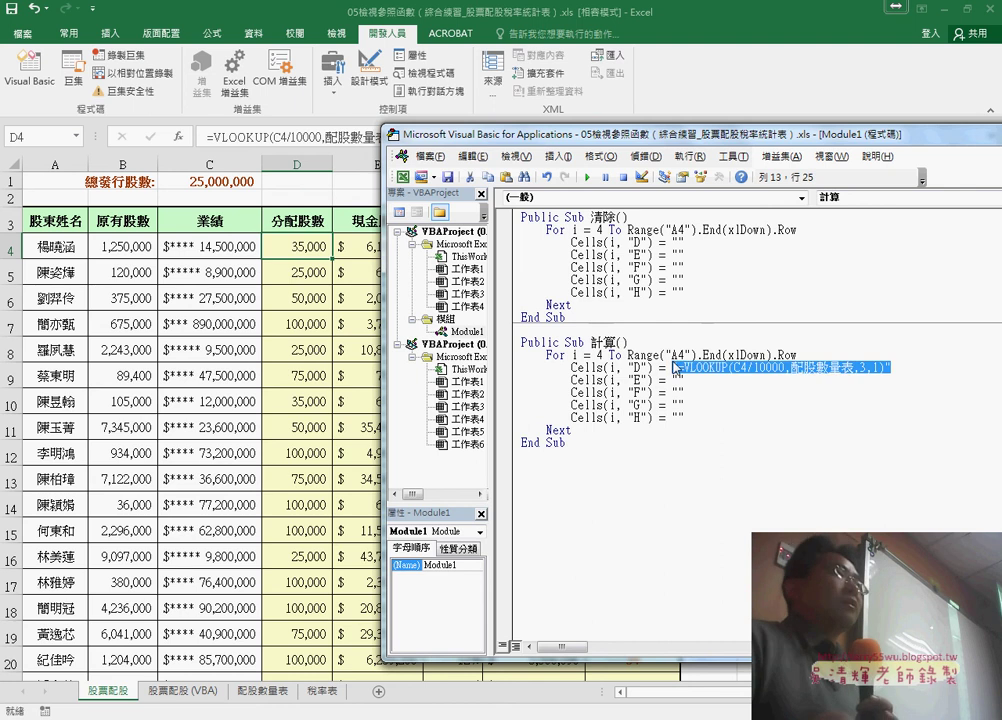
left_click_drag(576, 148, 541, 146)
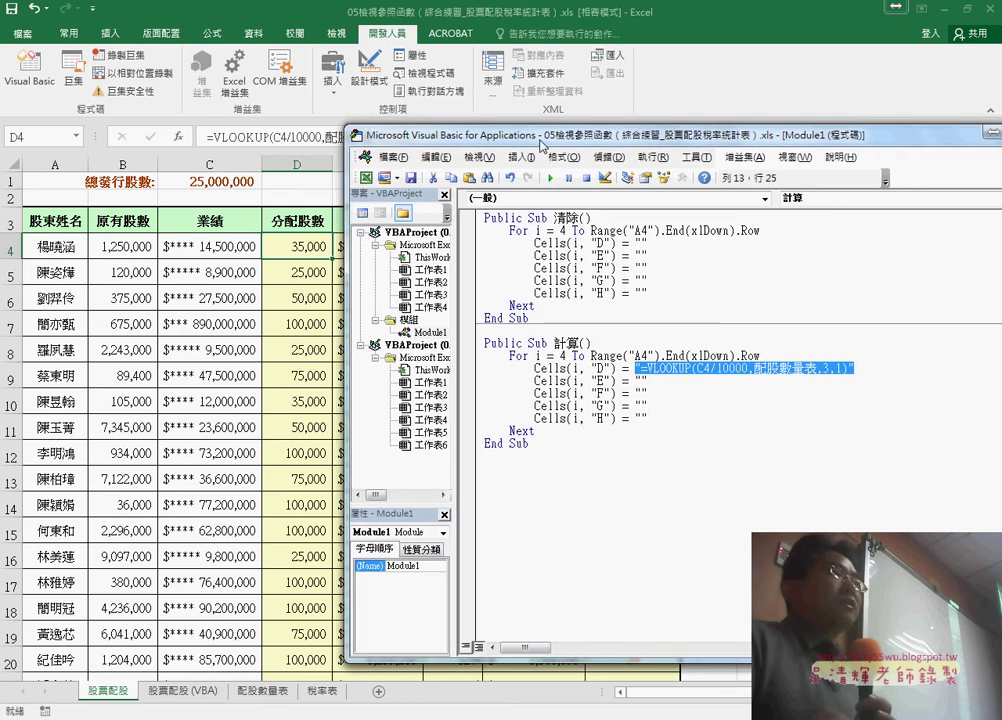
left_click(624, 383)
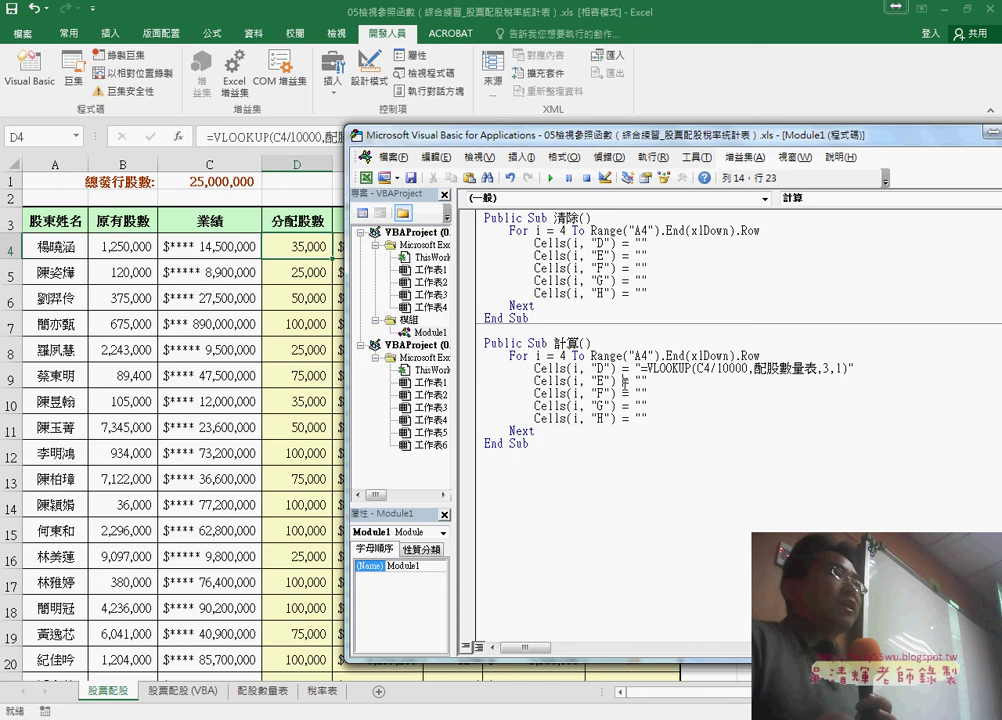
left_click(550, 178)
left_click_drag(501, 145, 577, 146)
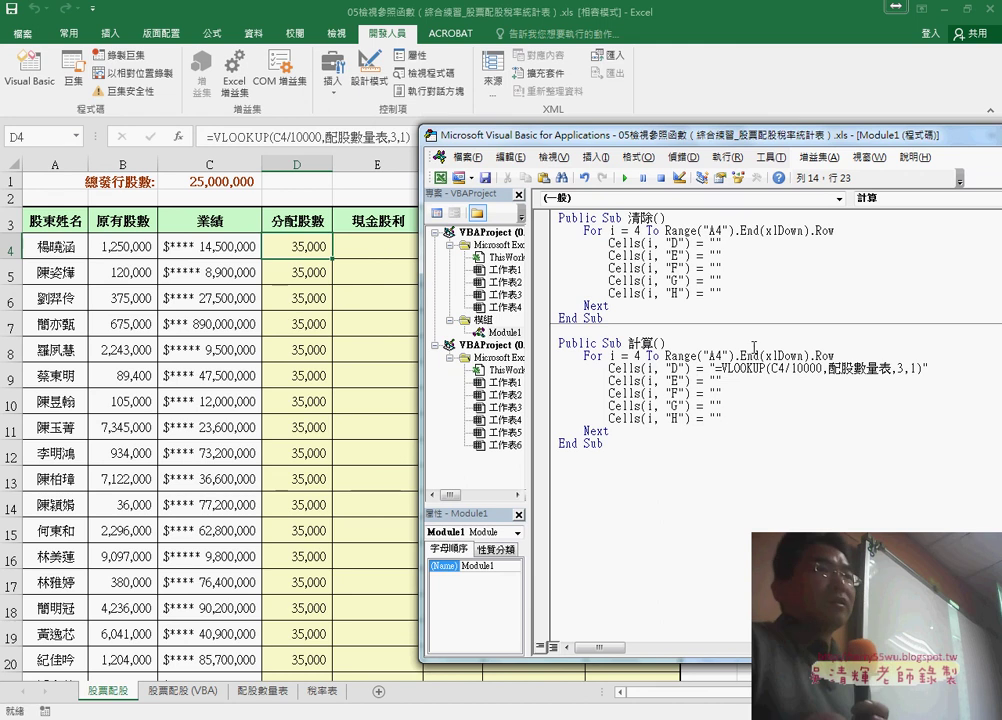
Replace the 4 in C4 with " & i & " so each row looks up its own column C
left_click_drag(777, 368, 784, 368)
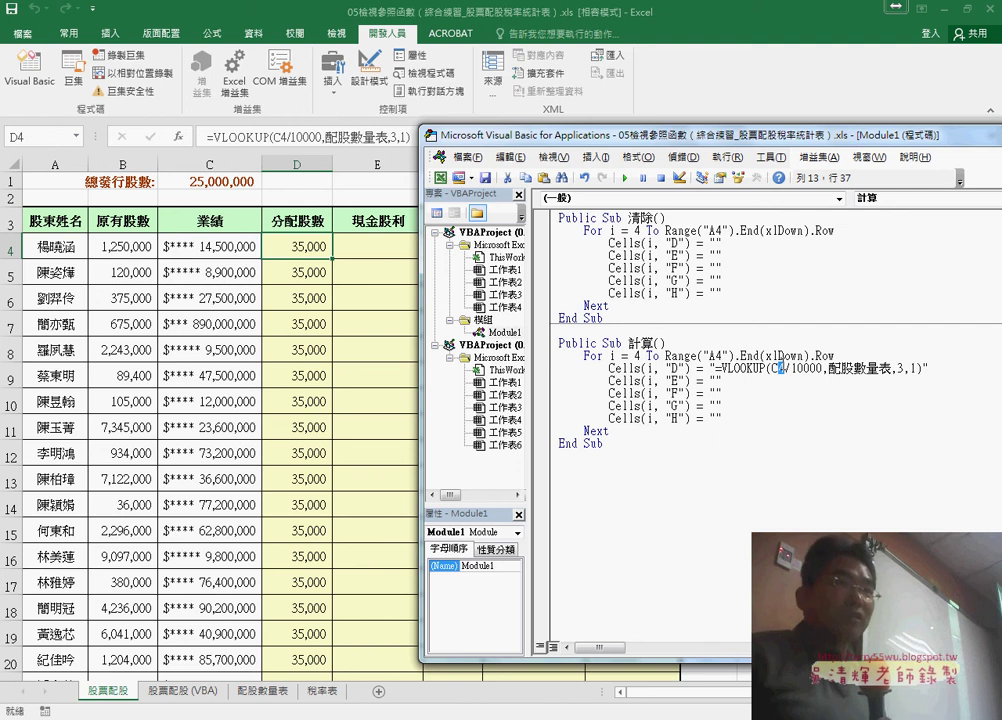
type("\"\"")
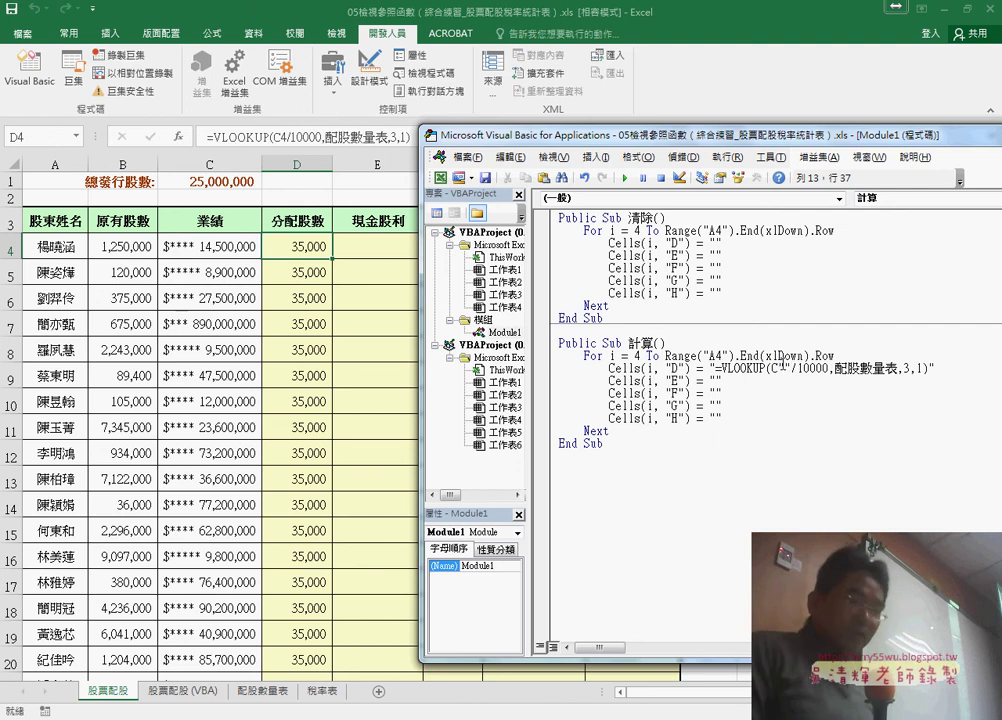
type("&&")
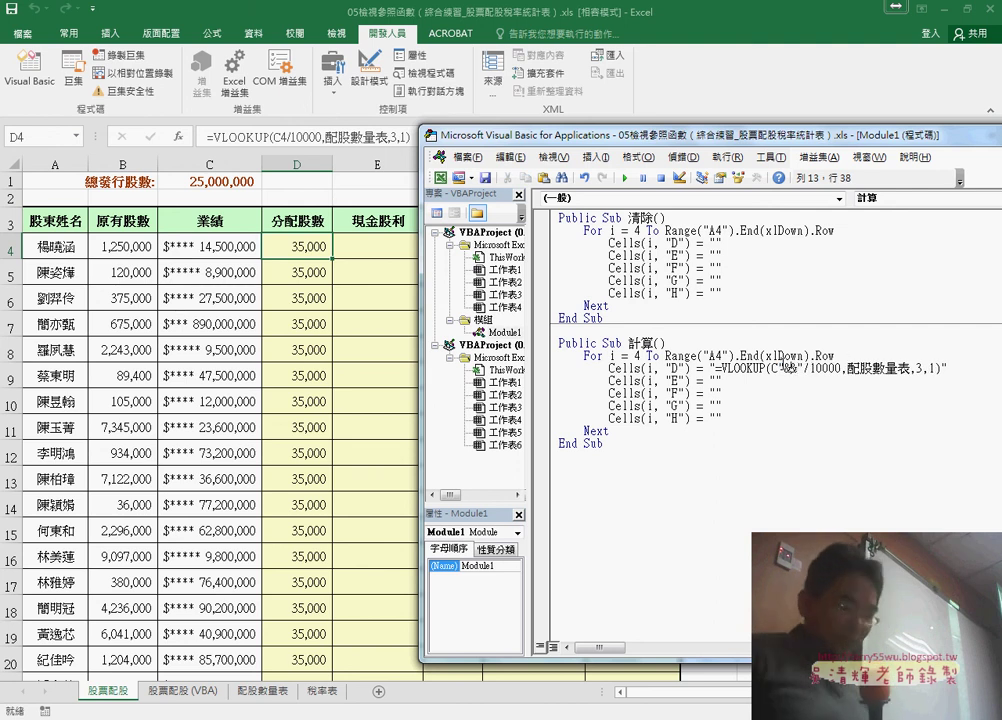
type("i")
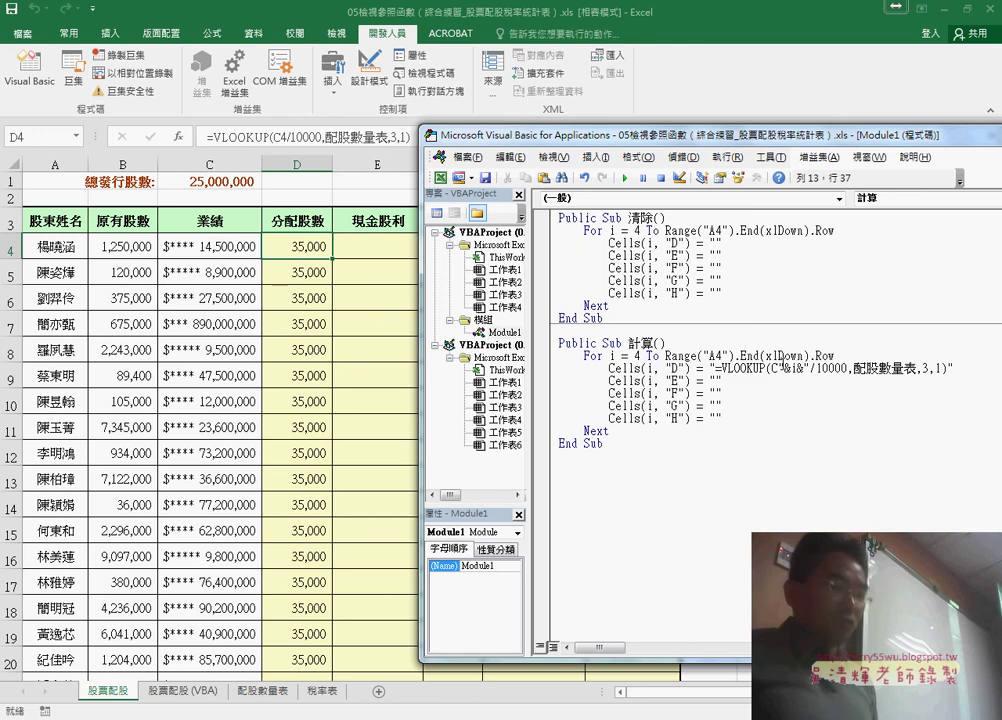
key("Right")
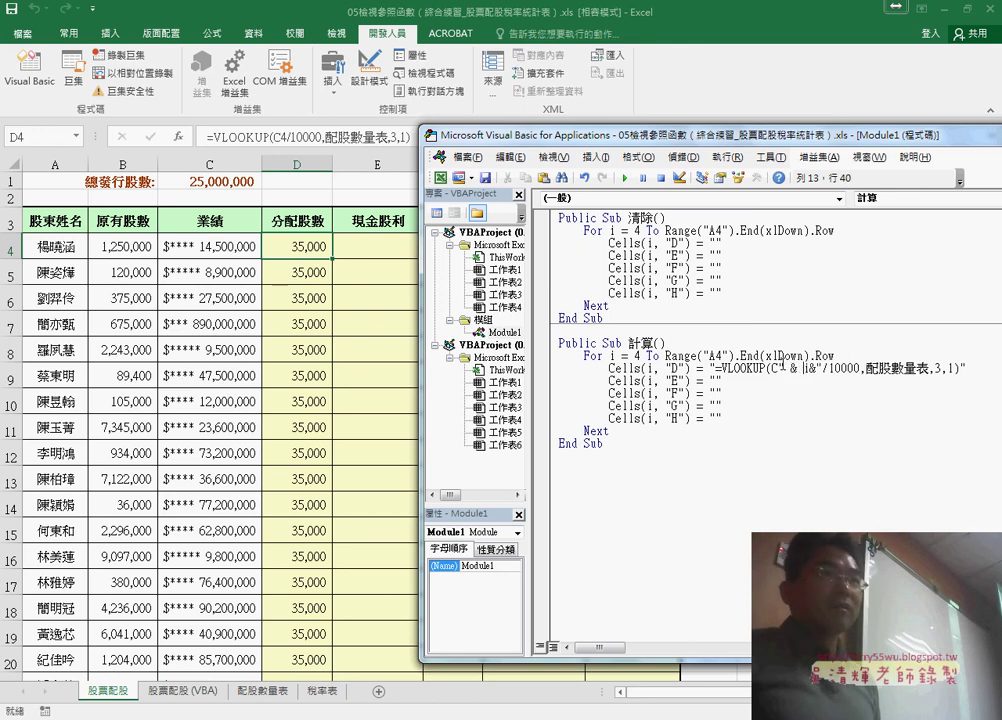
key("Right")
key("Right")
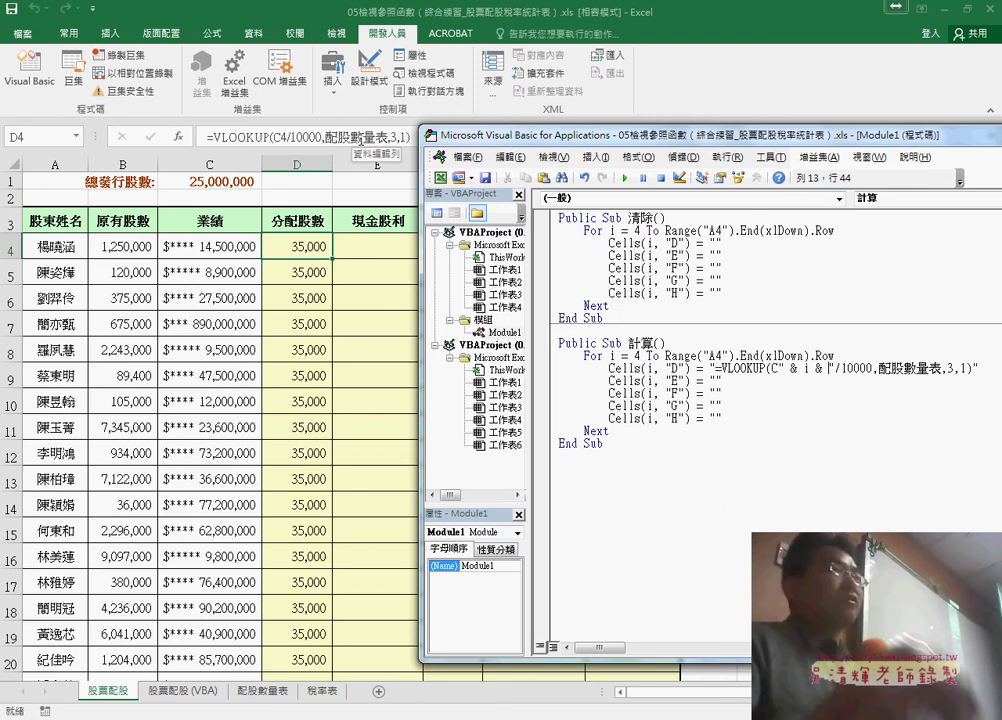
Rerun the 計算 macro, then compare the 股票配股 and 股票配股 (VBA) sheets
left_click(624, 179)
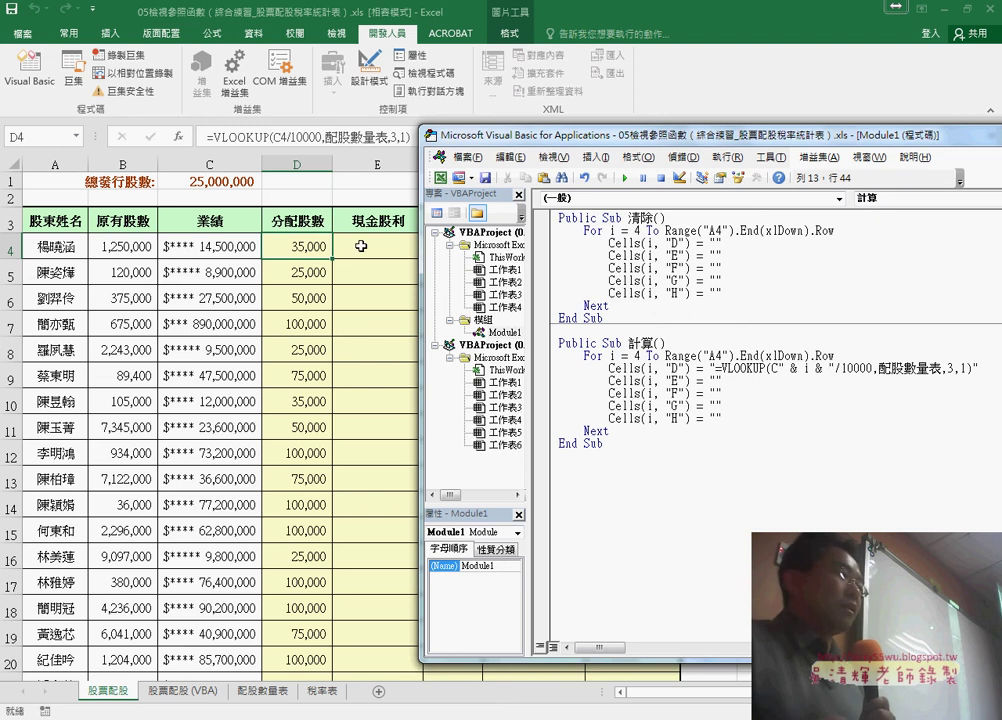
left_click(175, 691)
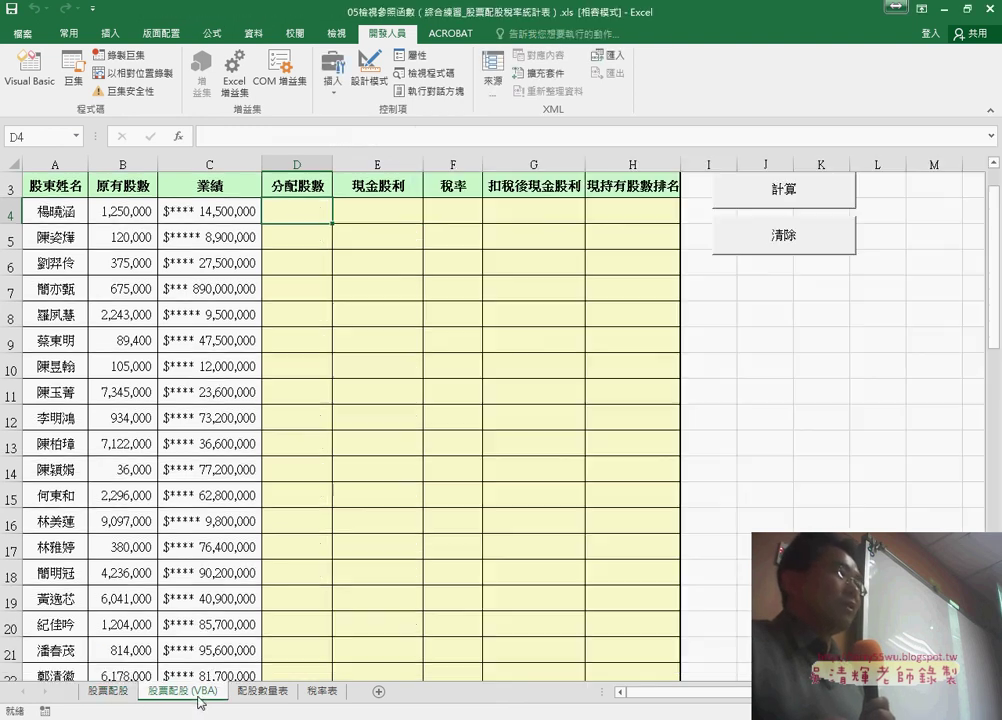
left_click(110, 691)
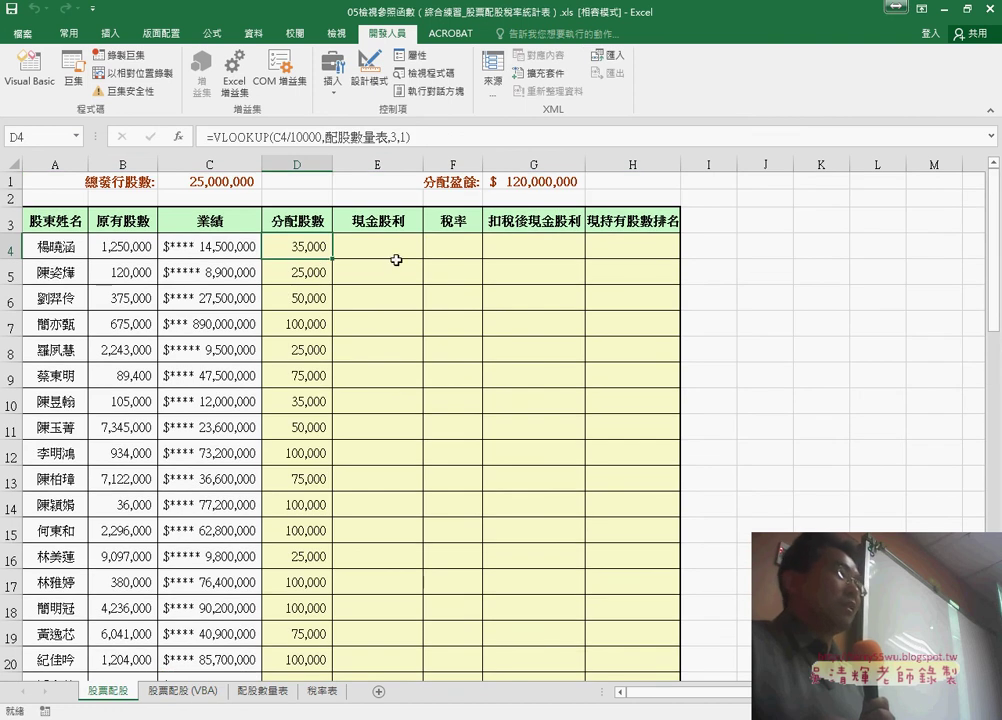
left_click(193, 692)
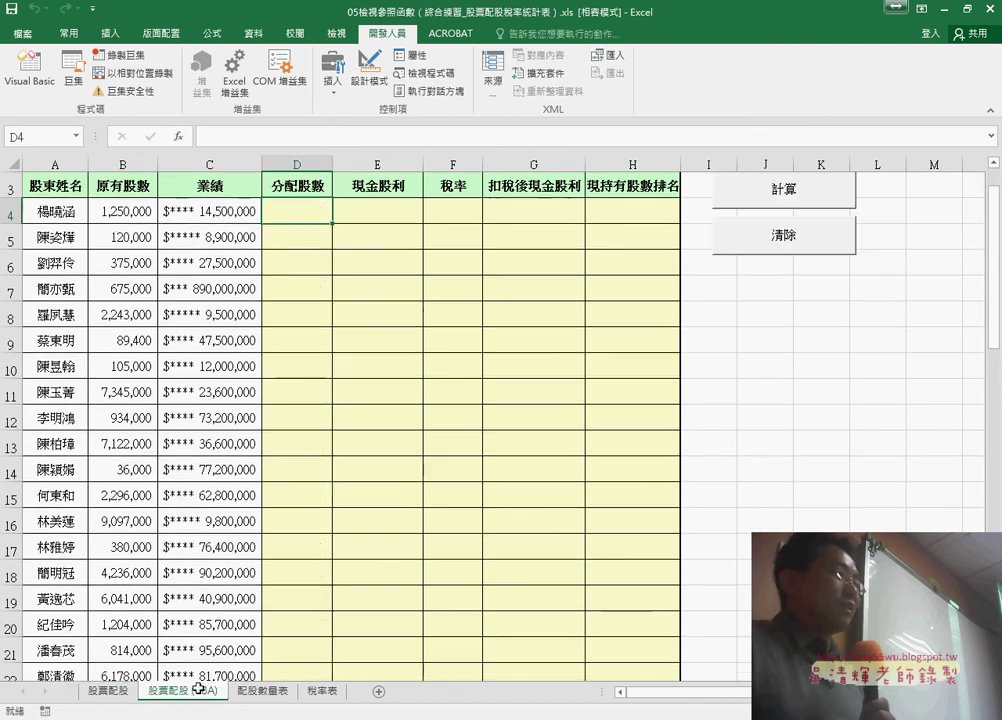
left_click(126, 694)
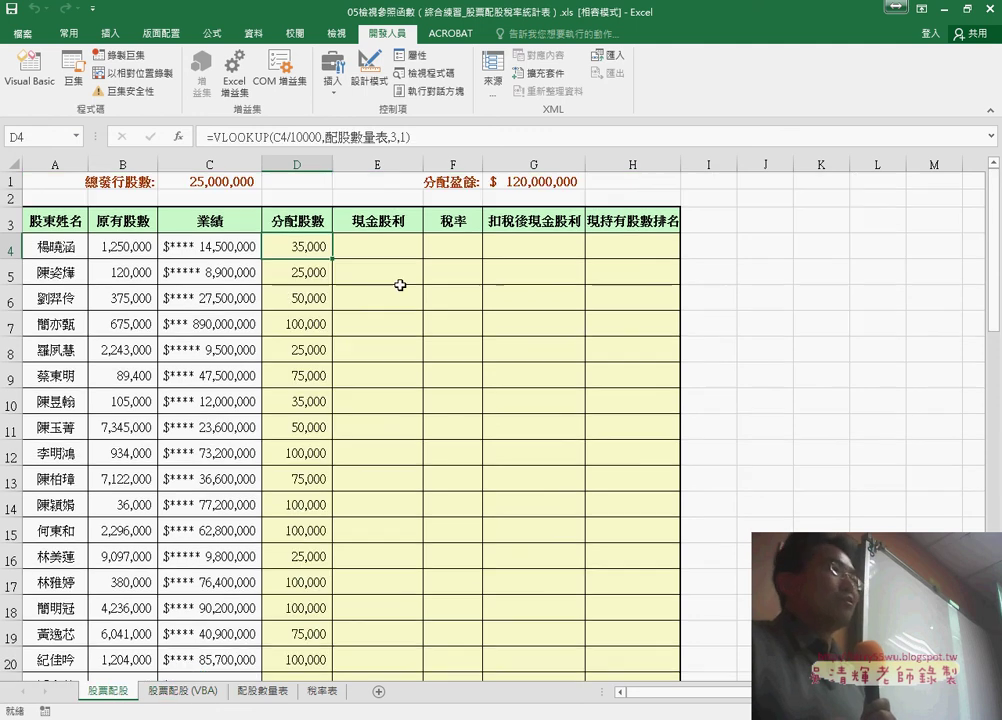
left_click(183, 691)
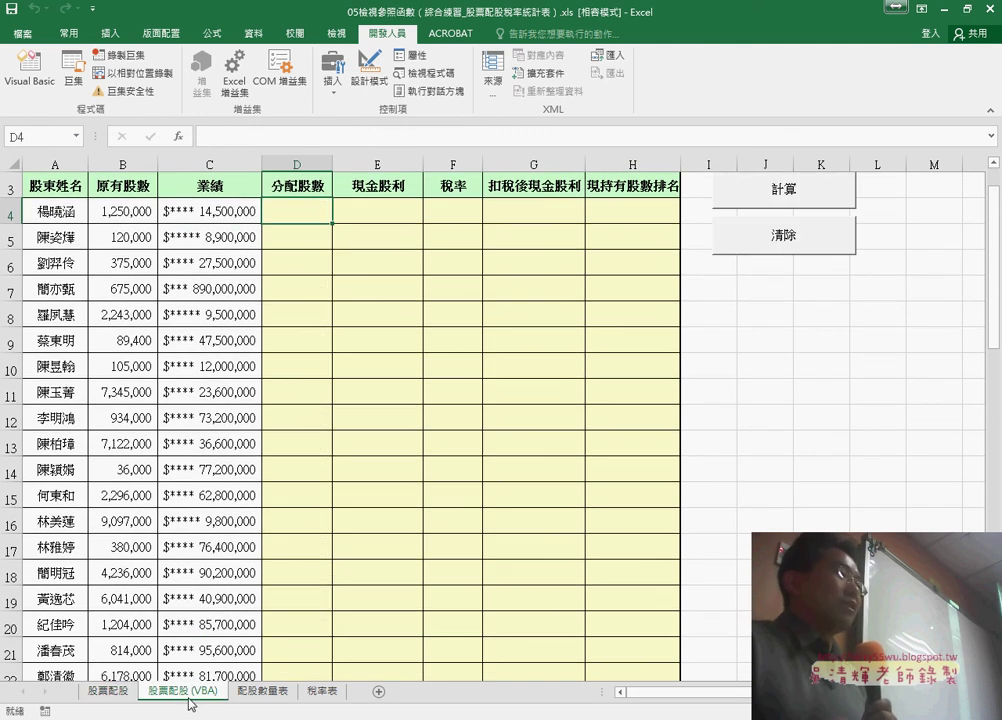
Copy =(原有股數+分配股數)/總發行股數*分配盈餘 from the Google Doc into the macro's column E line
left_click(128, 684)
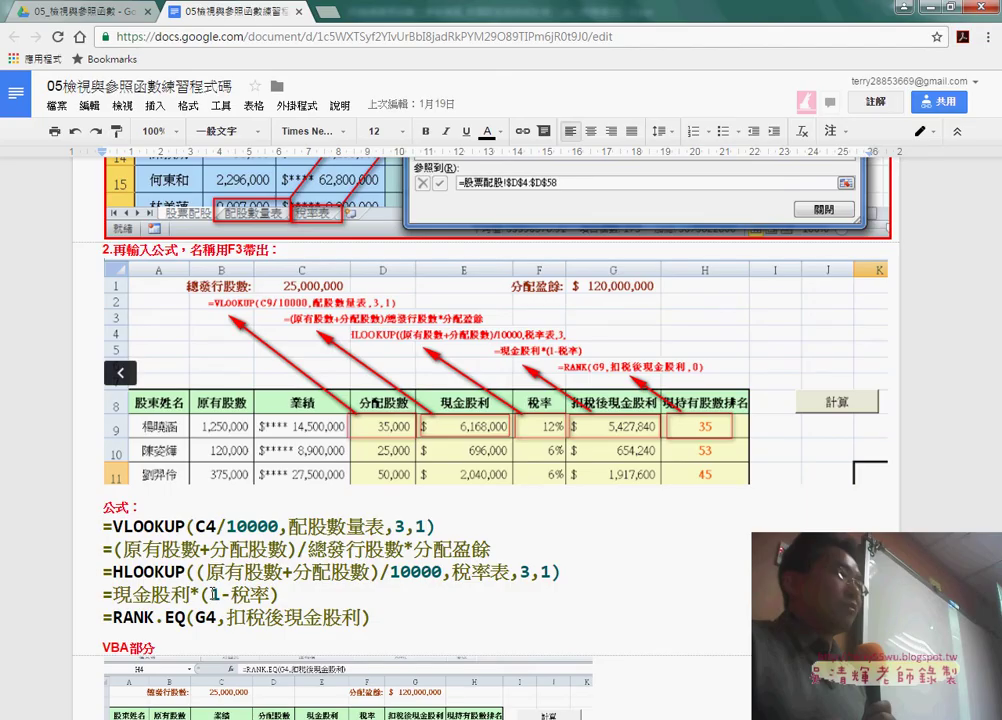
scroll(340, 469, "down", 2)
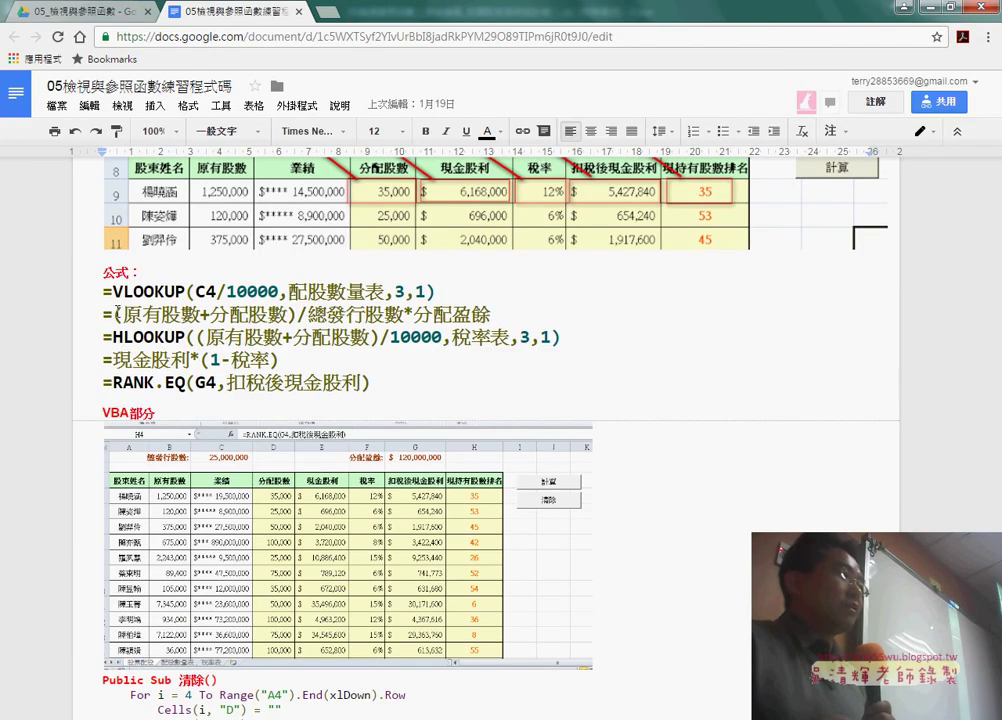
left_click_drag(104, 314, 497, 321)
key("ctrl+c")
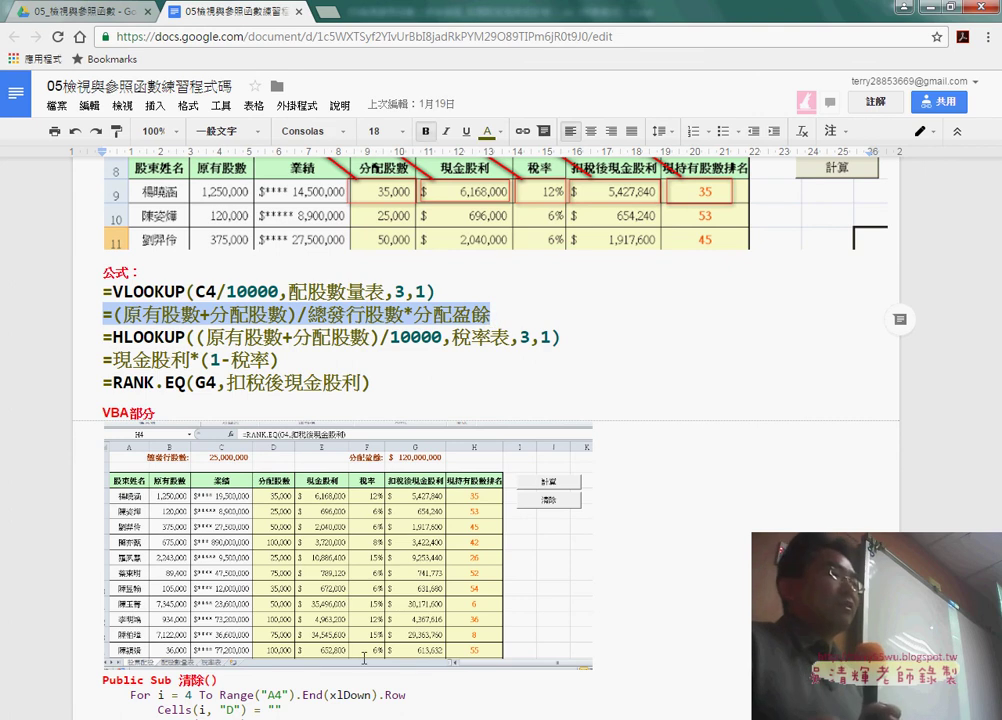
key("alt+Tab")
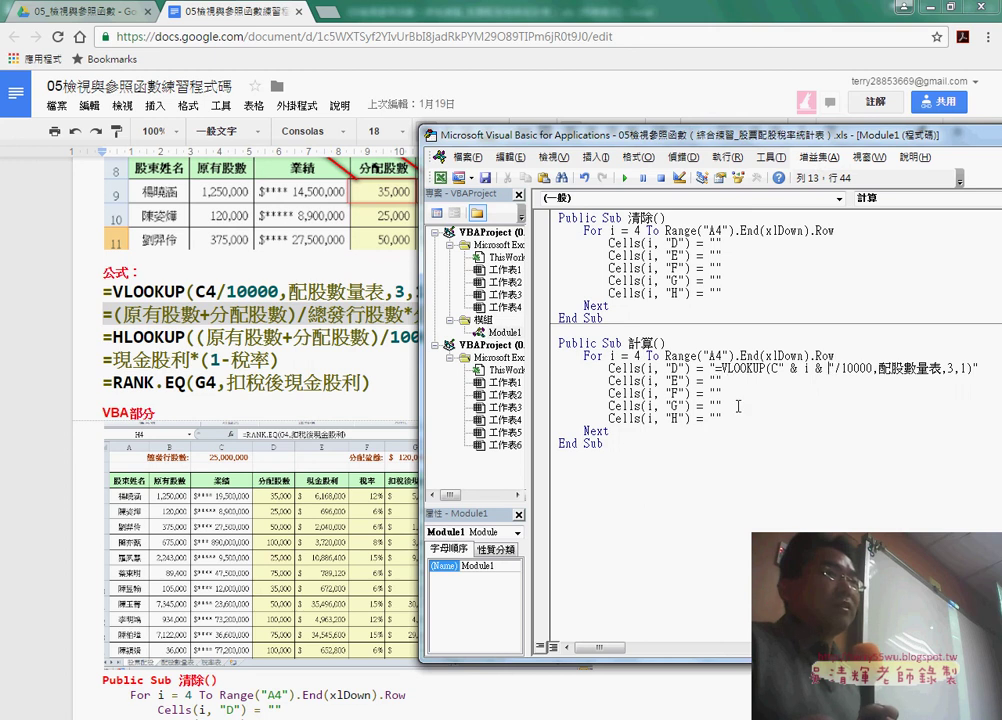
key("ctrl+v")
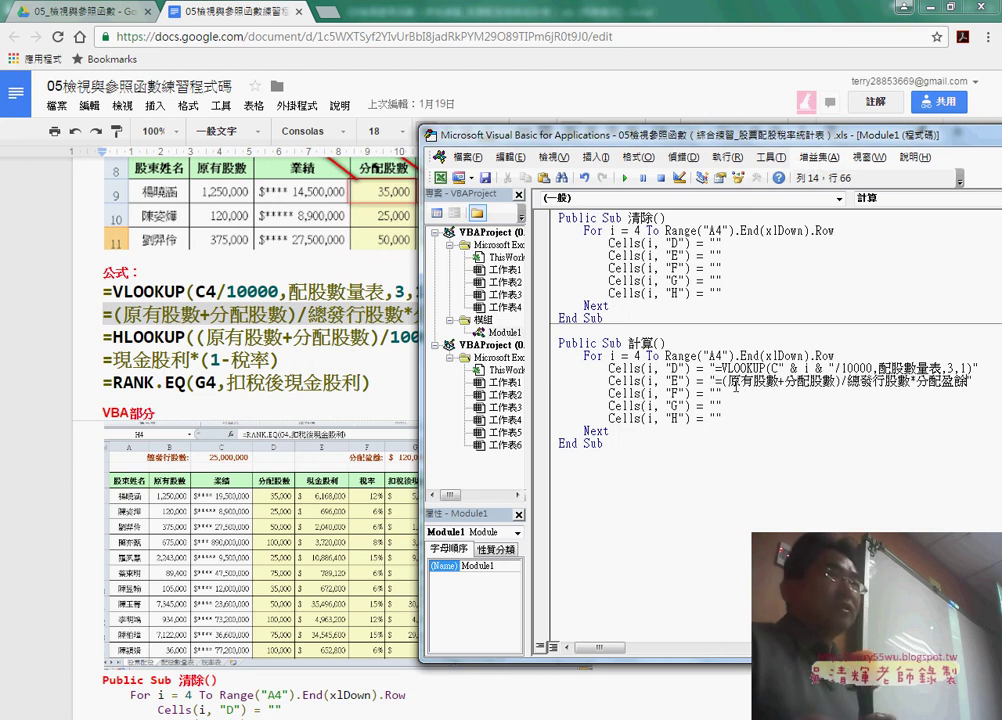
left_click(931, 10)
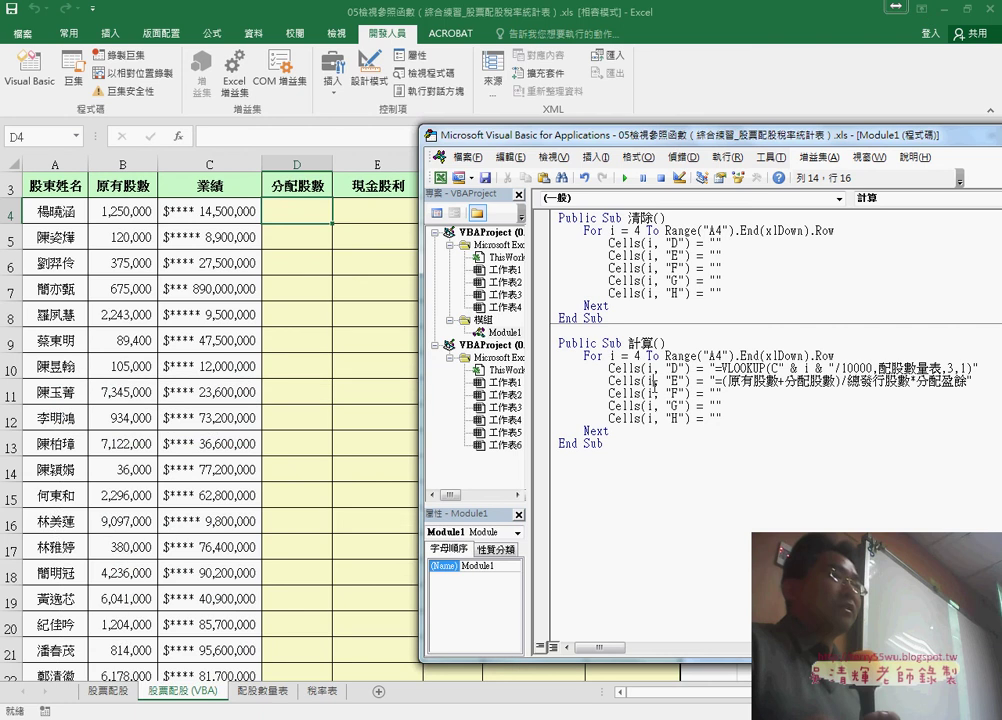
Run the 計算 macro so columns D and E fill with allotted shares and cash dividends like $6,168,000
left_click(625, 179)
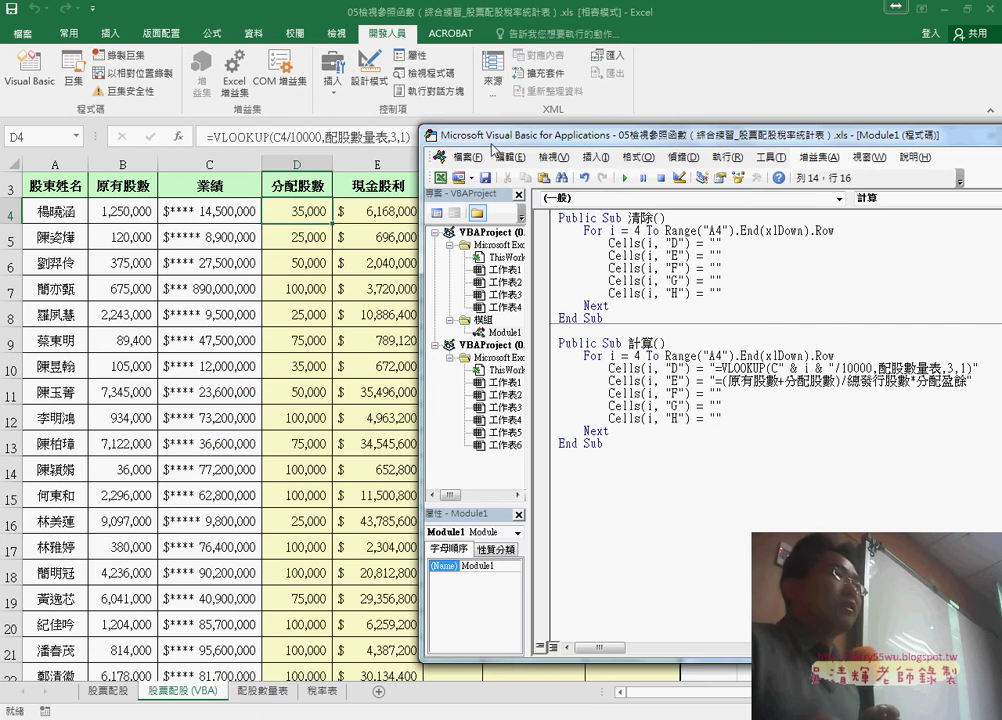
left_click_drag(470, 134, 550, 135)
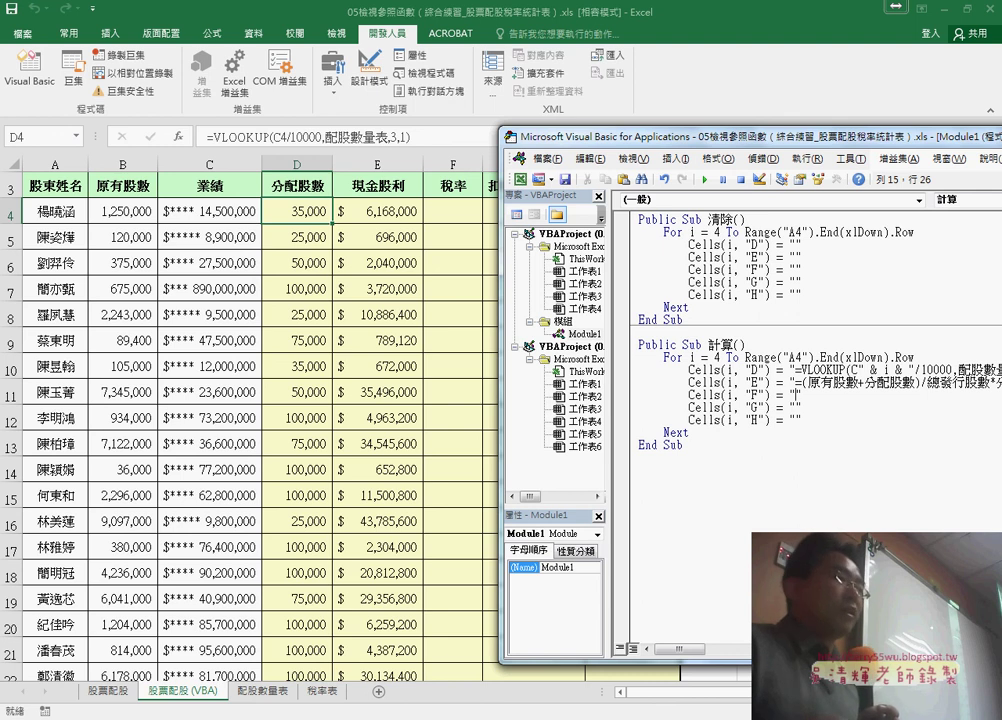
Paste the HLOOKUP tax-rate formula from the notes into the column F line of the macro
key("alt+Tab")
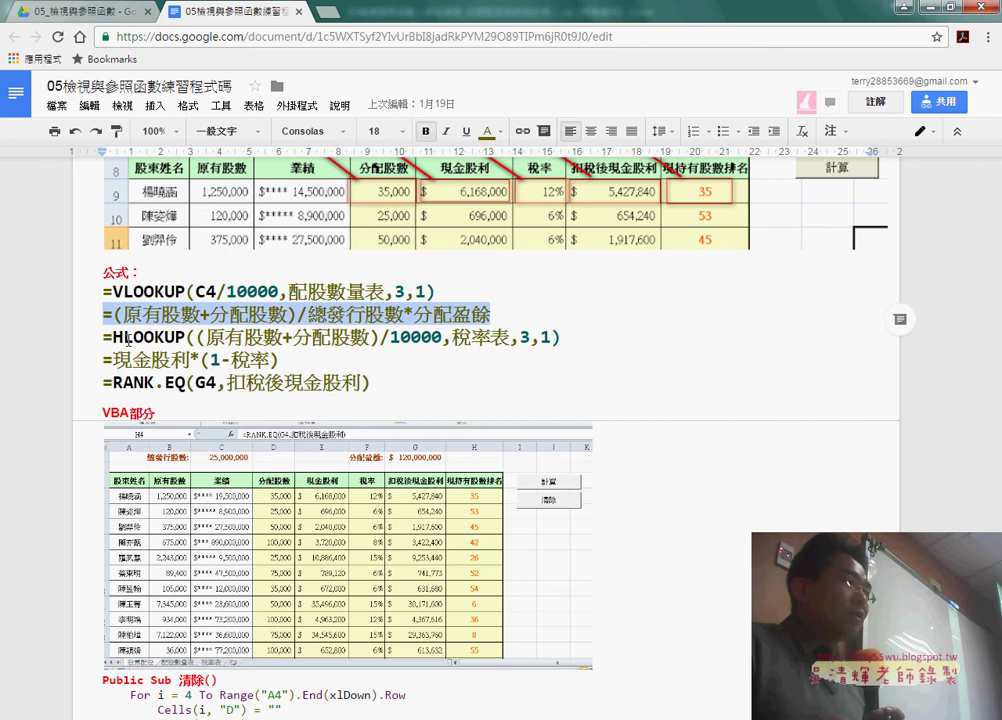
left_click_drag(106, 338, 566, 338)
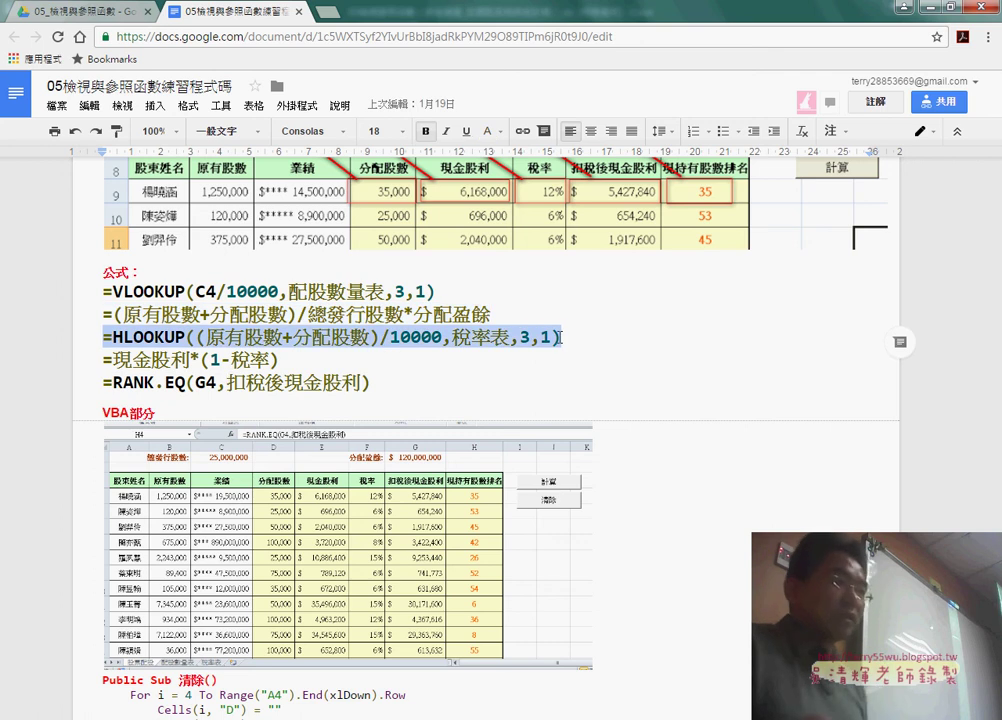
left_click(540, 643)
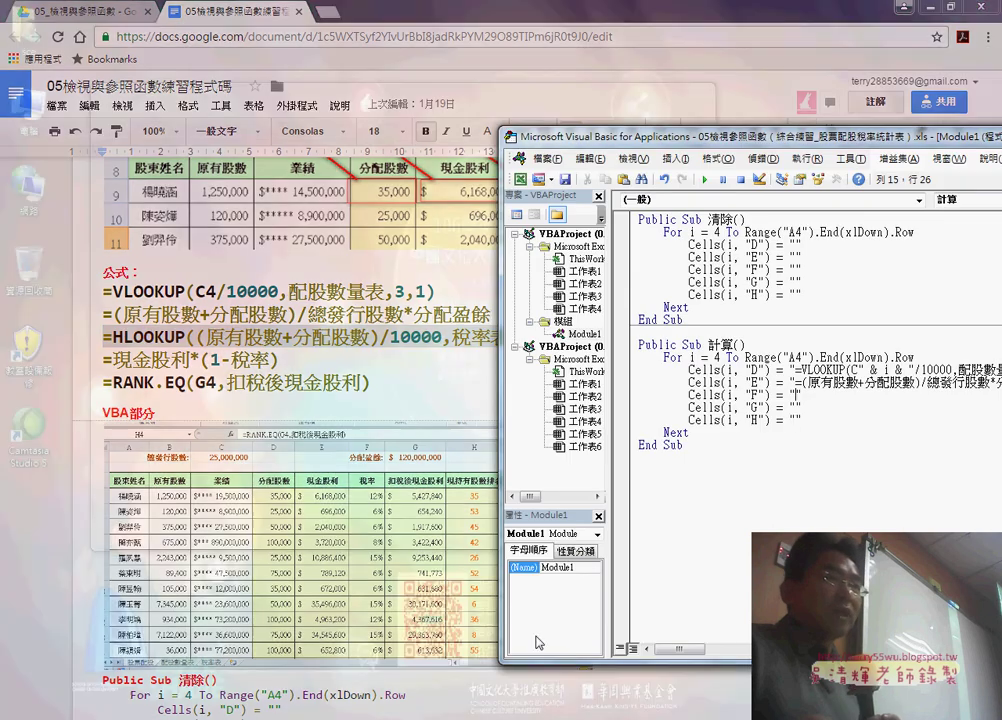
key("ctrl+v")
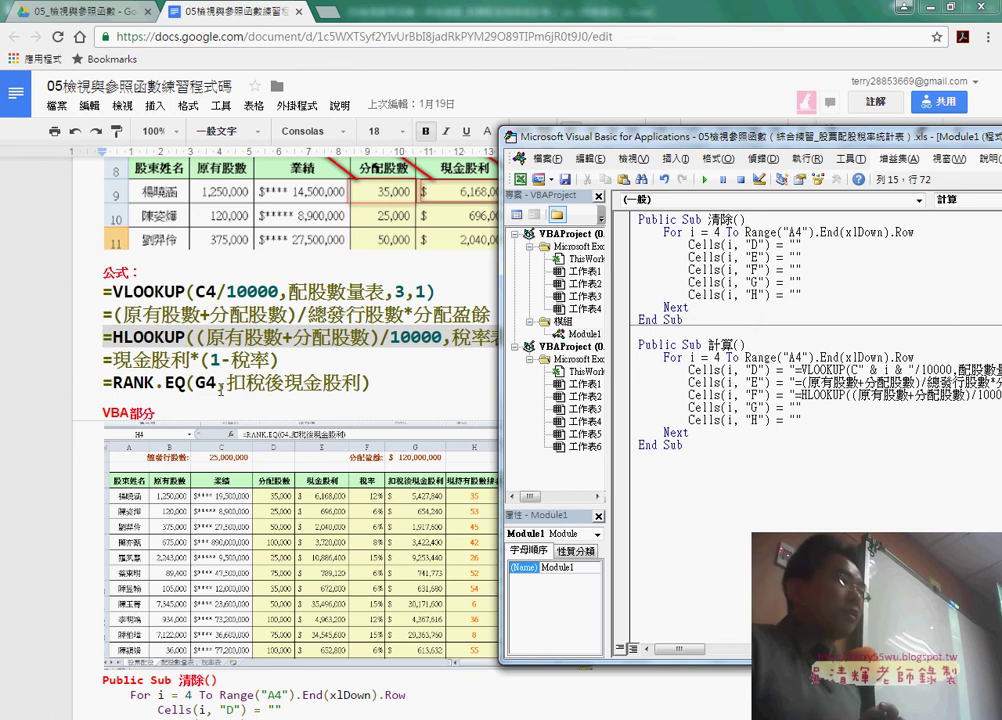
Paste the after-tax cash dividend formula into the quotes of the column G line
left_click_drag(103, 360, 294, 372)
key("ctrl+c")
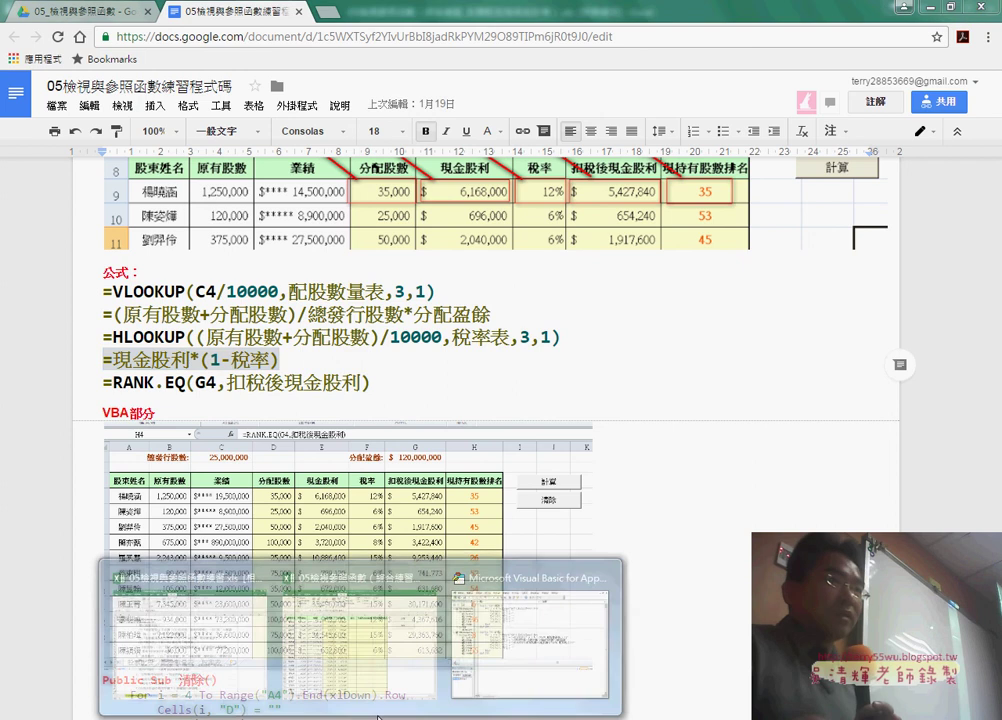
left_click(517, 660)
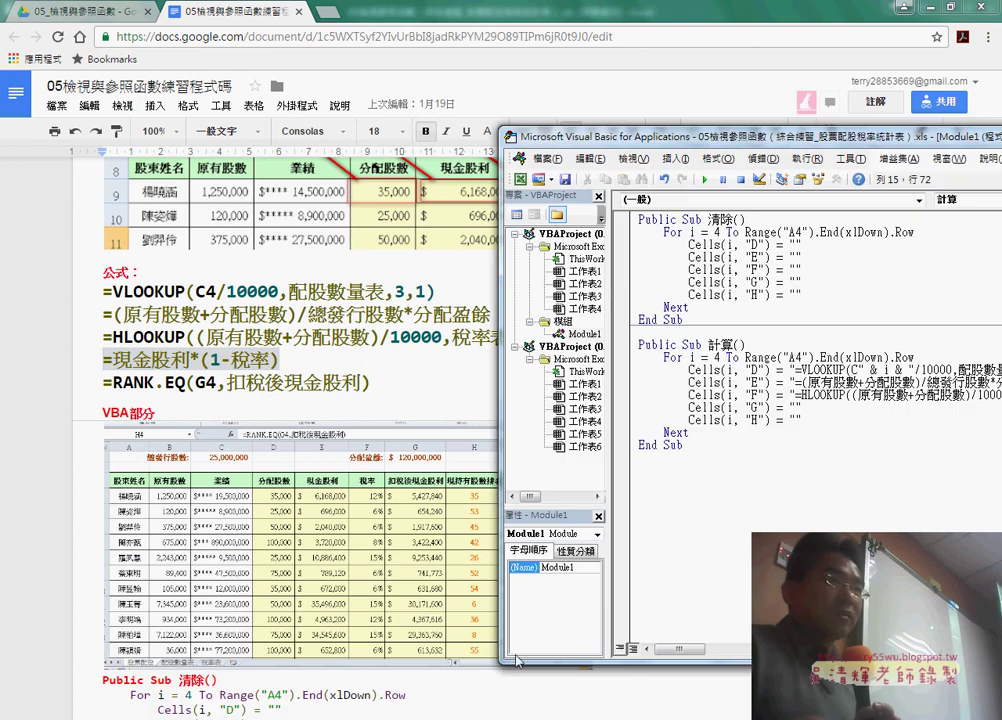
left_click(806, 405)
key("ctrl+v")
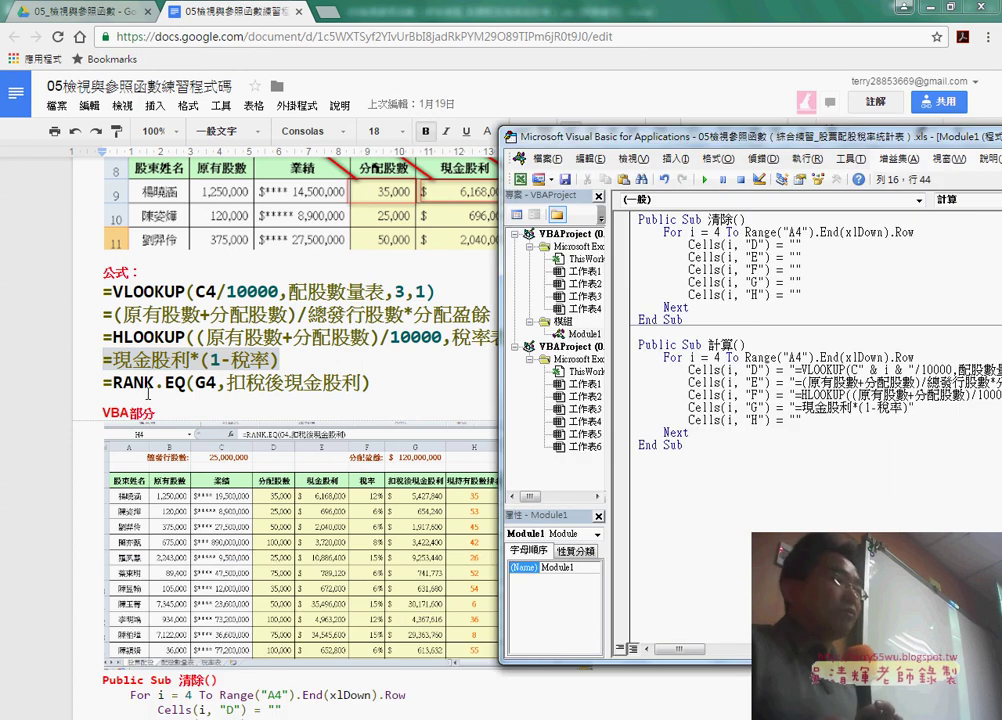
Paste the RANK.EQ rank formula into the quotes of the column H line
left_click_drag(104, 381, 381, 383)
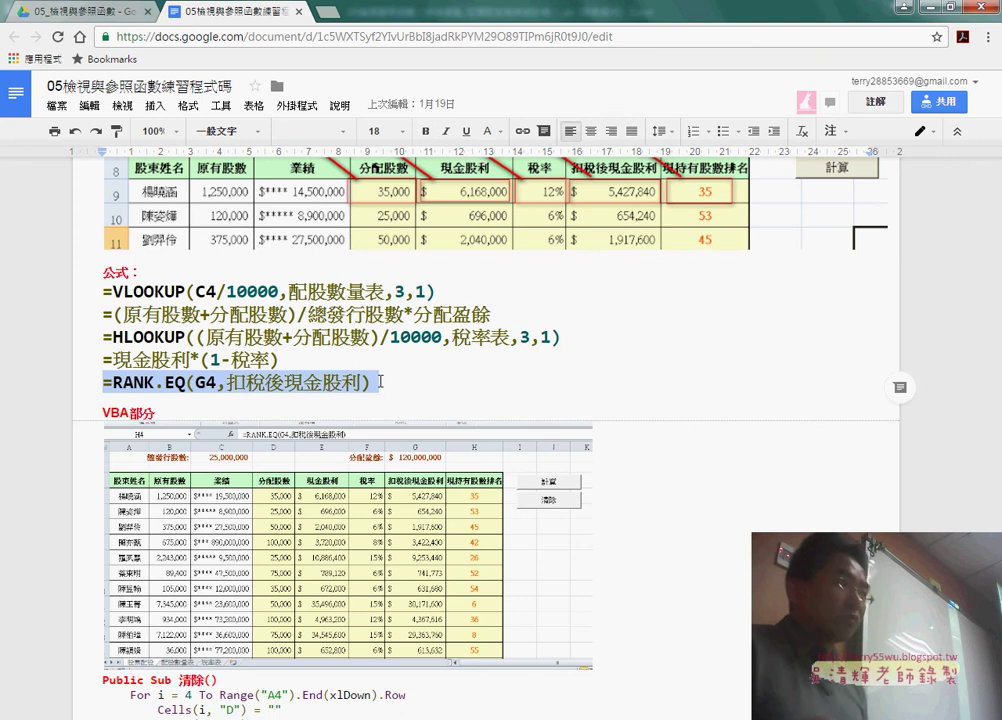
key("alt+Tab")
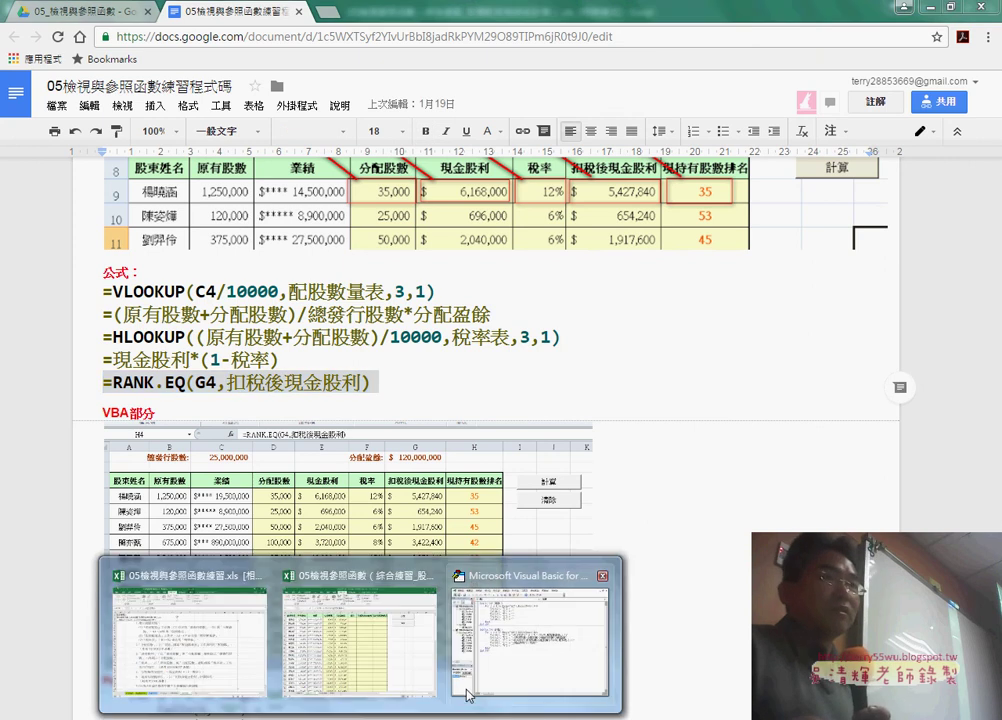
left_click(798, 424)
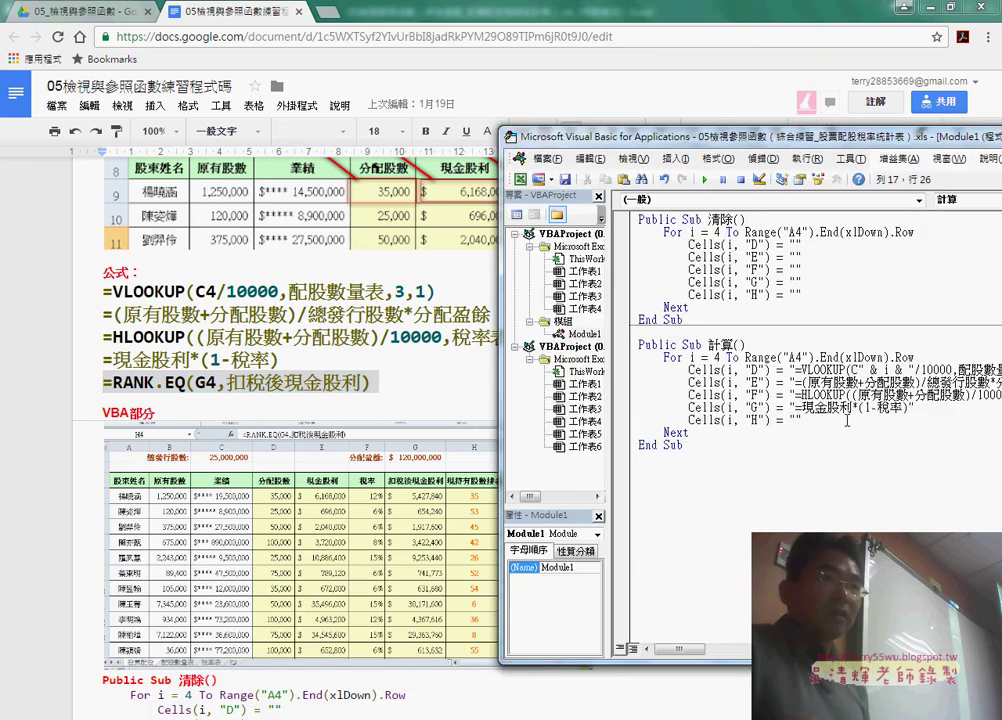
type("=RANK.EQ(G4,扣稅後現金股利)\"")
left_click_drag(826, 136, 598, 130)
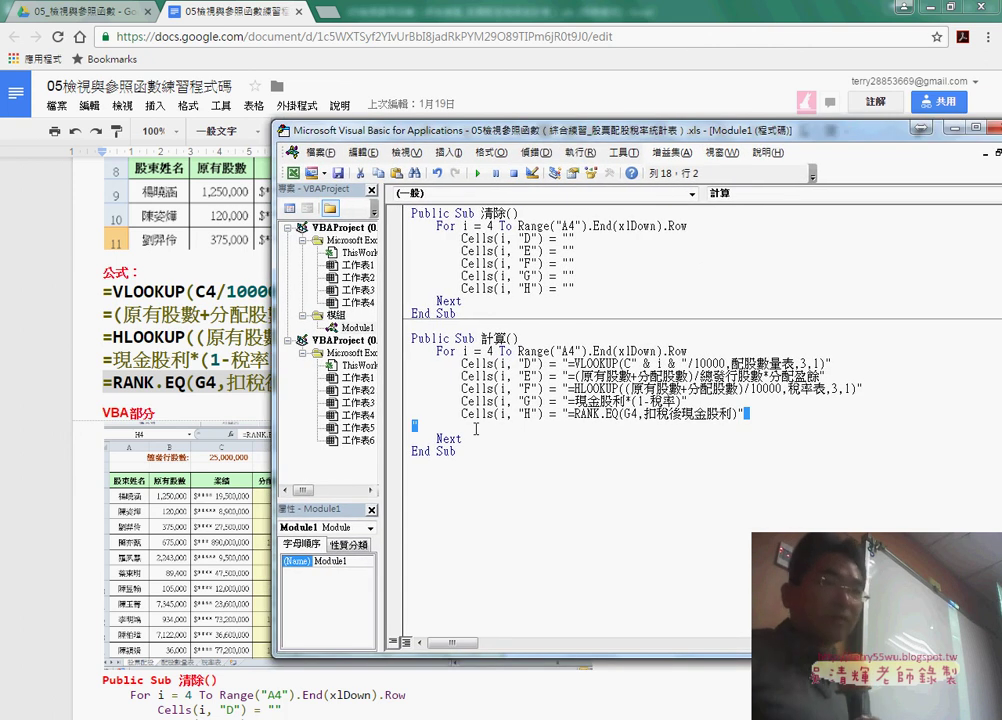
Replace the fixed 4 in G4 on the RANK.EQ line with the " & i & " row variable
key("BackSpace")
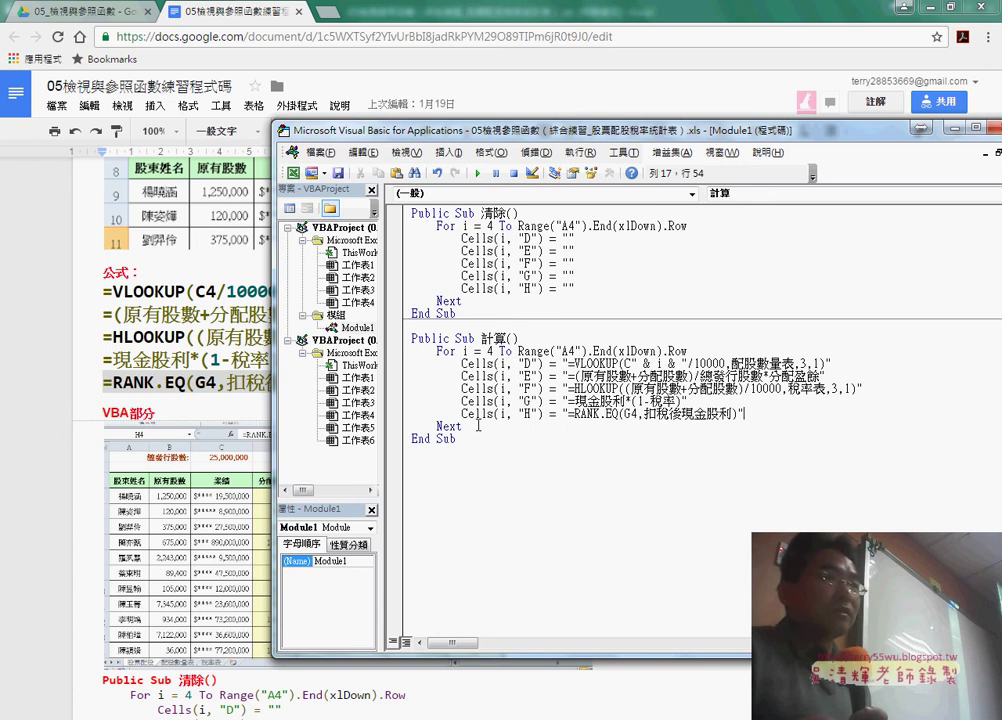
key("shift+Left")
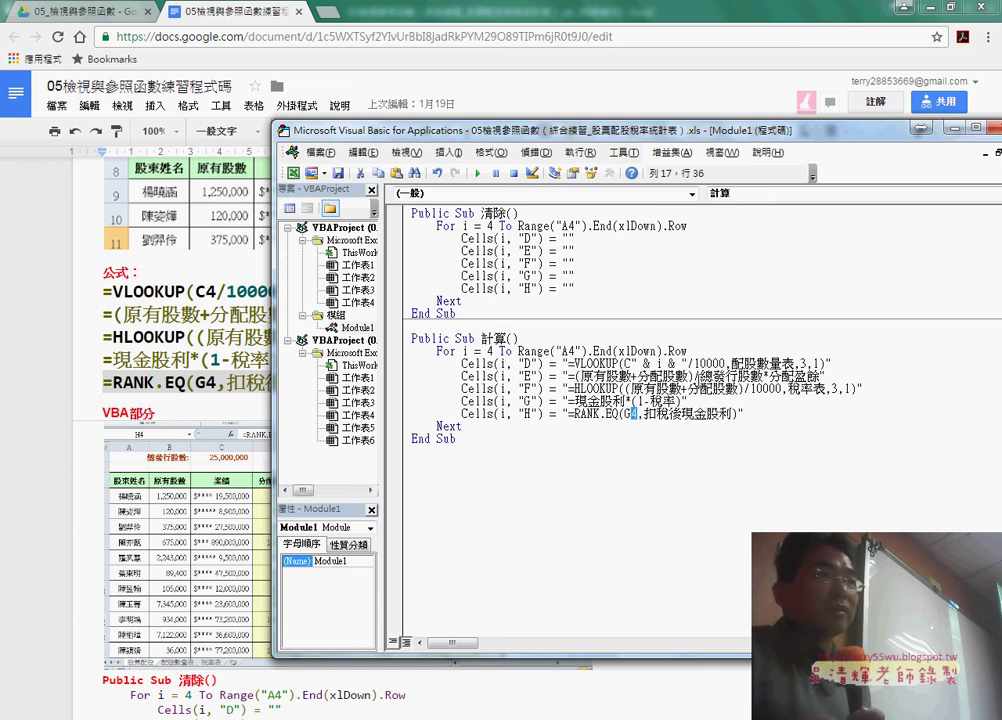
key("Up")
key("Up")
key("Up")
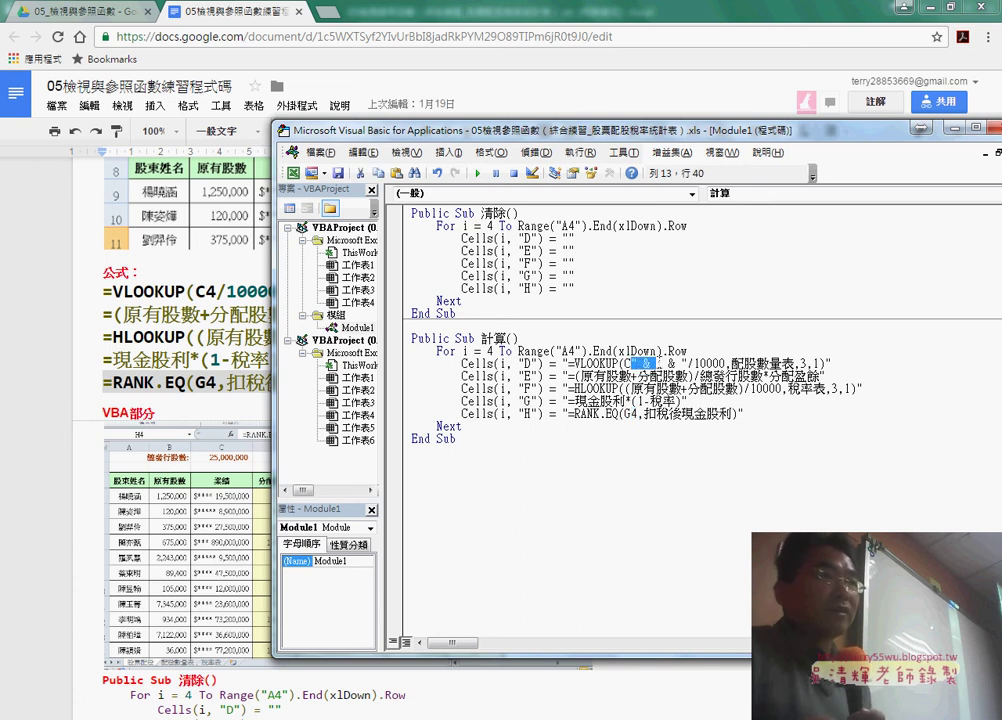
key("shift+Right")
key("shift+Right")
key("shift+Right")
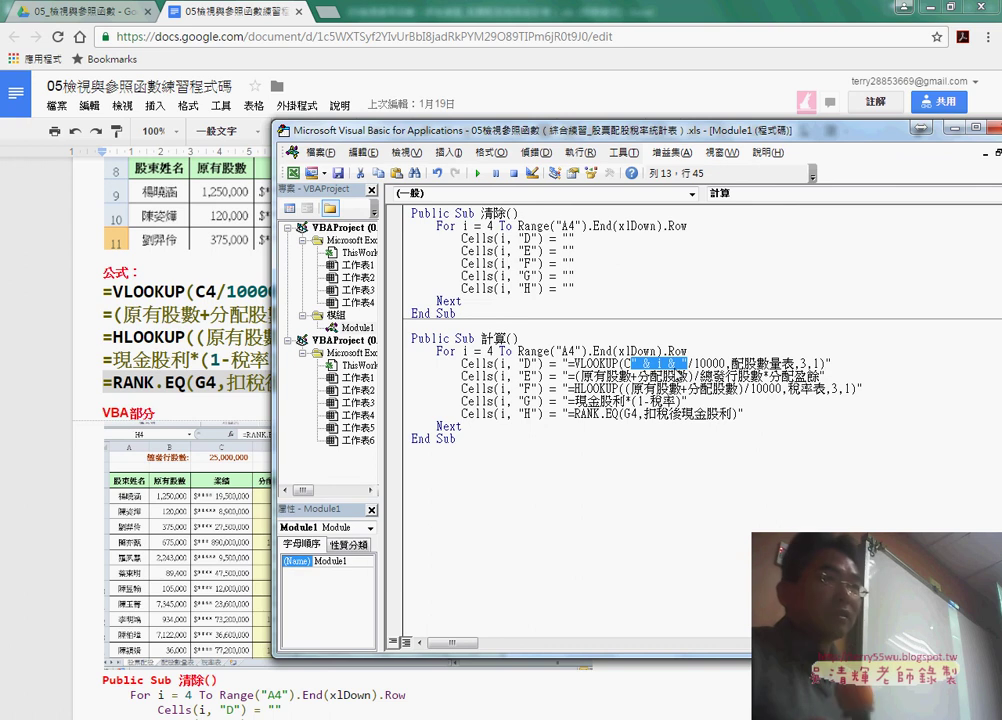
left_click_drag(639, 413, 632, 413)
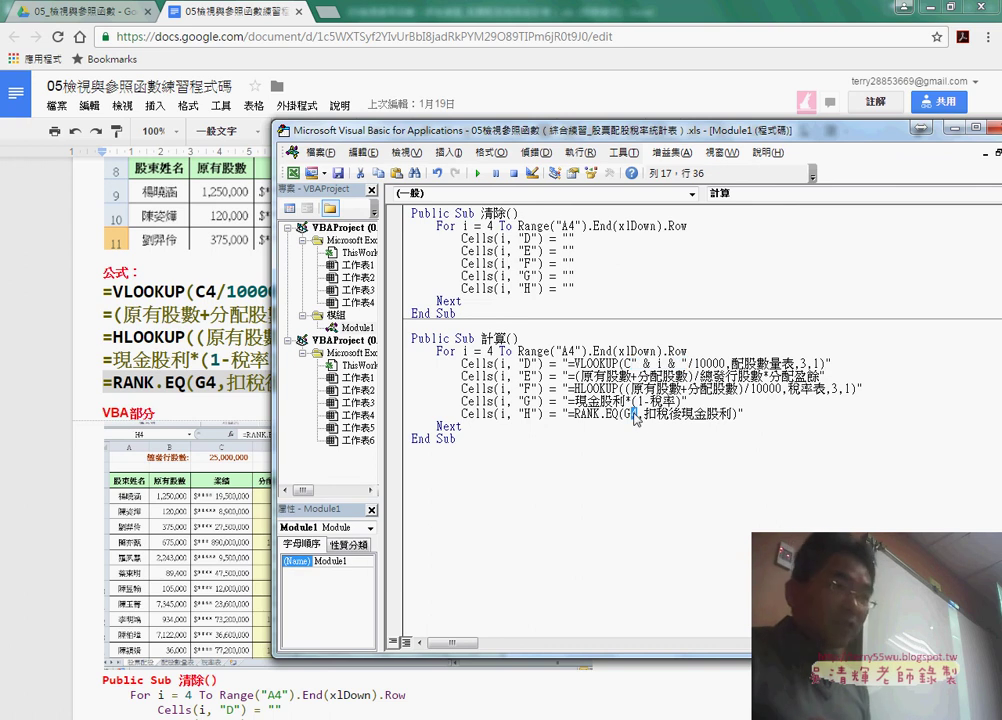
type("\" & i & \"")
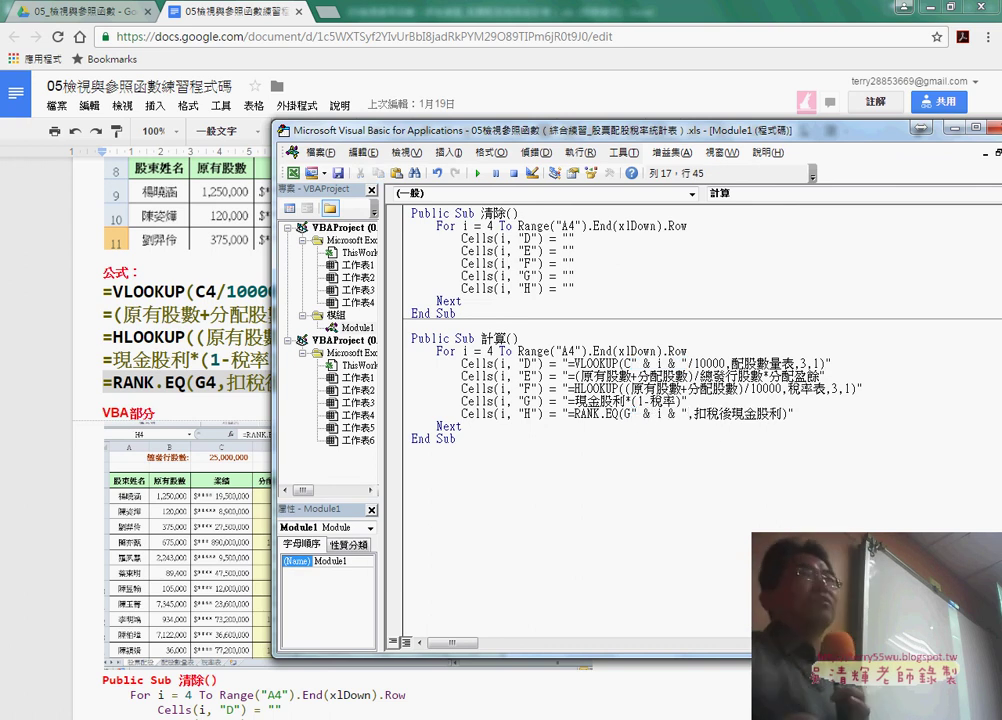
left_click(588, 133)
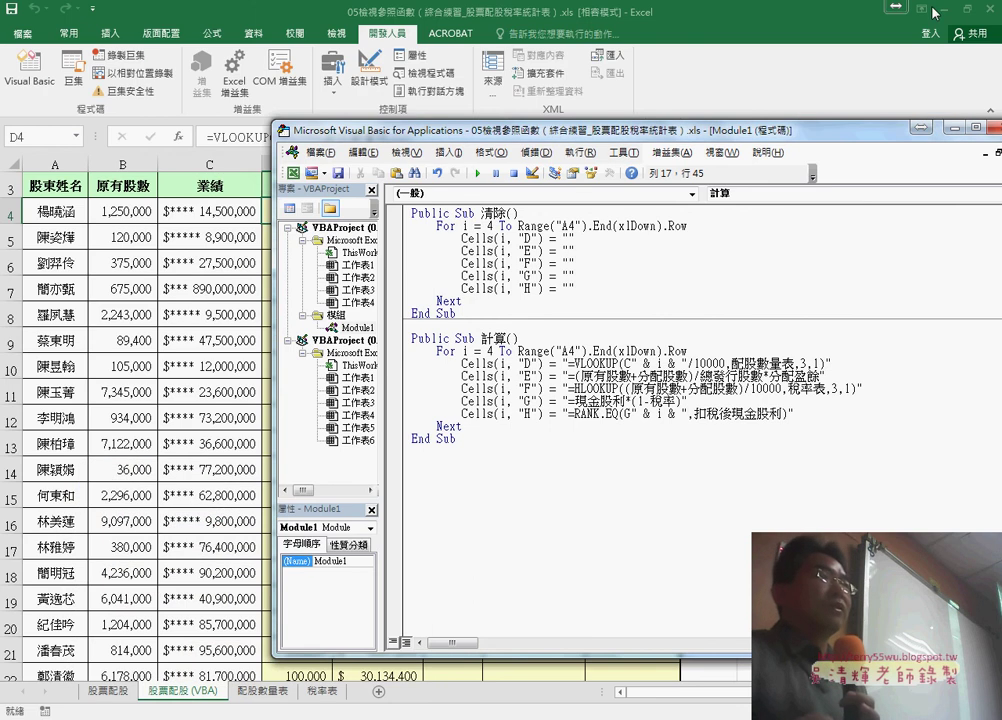
Highlight the 清除 procedure in the code to explain how it clears the columns
left_click_drag(563, 143, 595, 145)
left_click(490, 316)
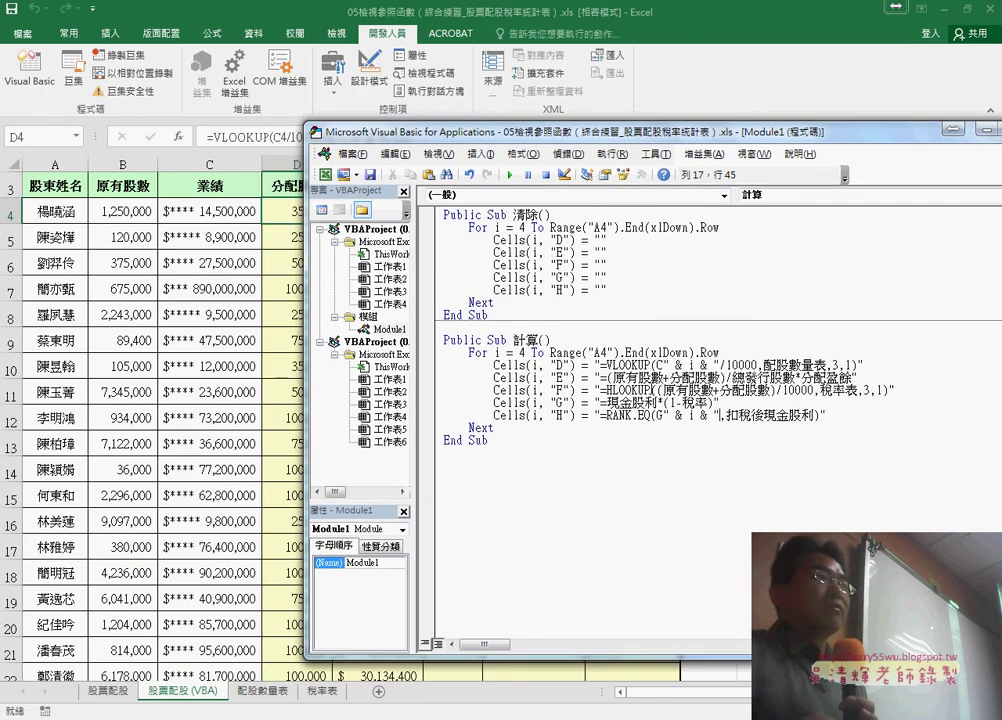
left_click_drag(490, 316, 442, 214)
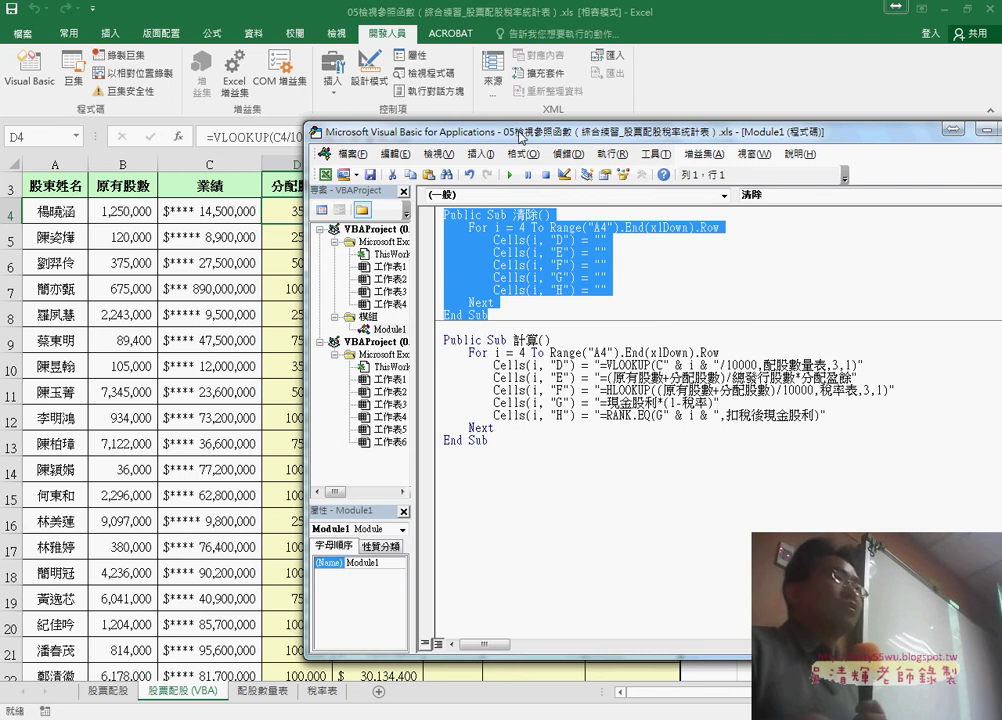
Run the 計算 procedure with F5 so columns F–H fill with tax rates, after-tax dividends and ranks
left_click_drag(519, 138, 779, 118)
left_click(802, 383)
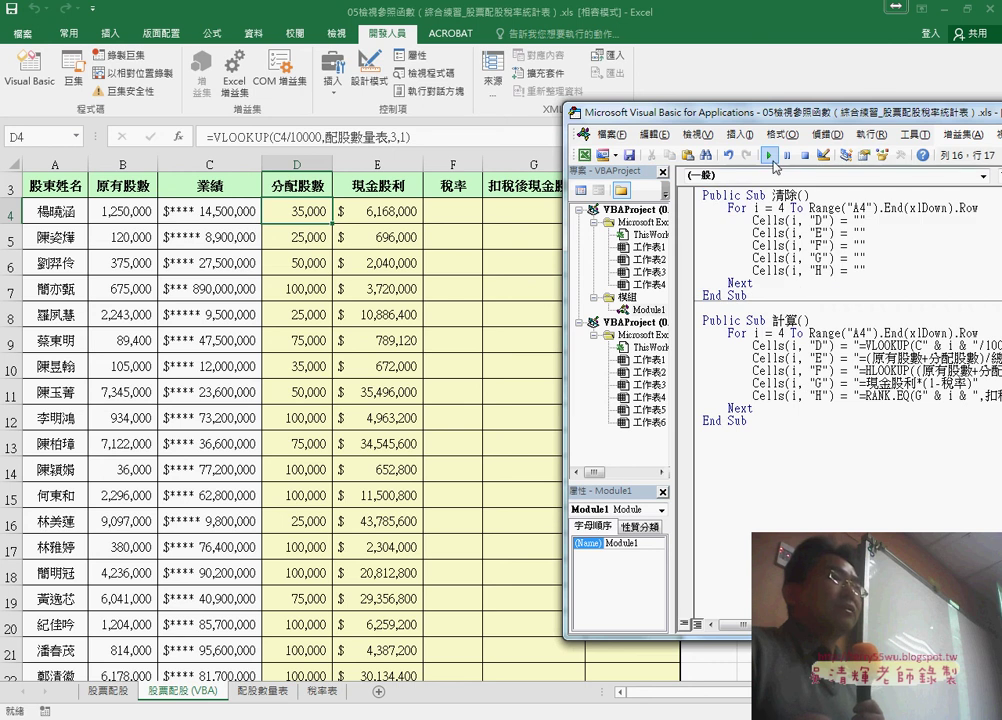
key("F5")
left_click_drag(689, 127, 812, 125)
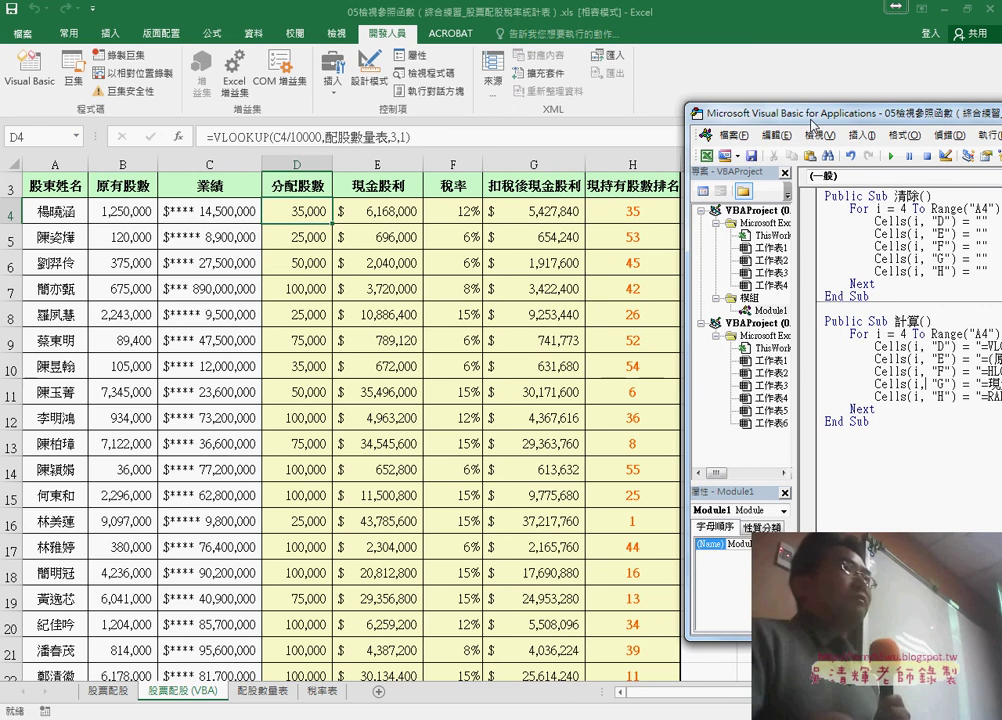
left_click_drag(806, 125, 251, 113)
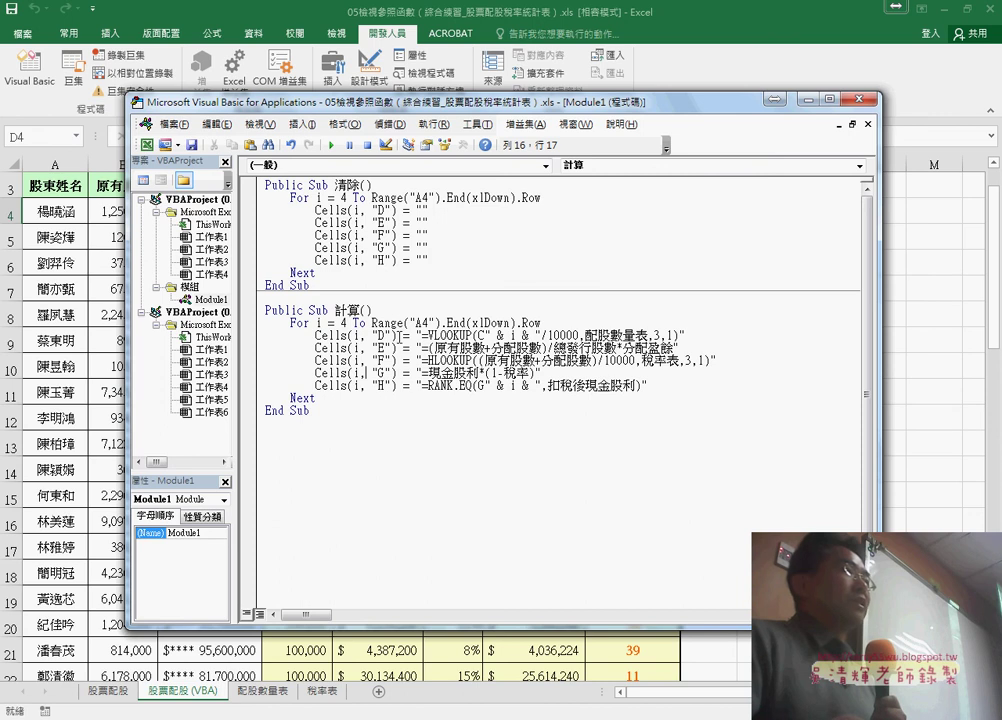
Highlight the column D VLOOKUP code and the 清除 procedure, then return to the 股票配股 (VBA) sheet
left_click_drag(423, 335, 680, 335)
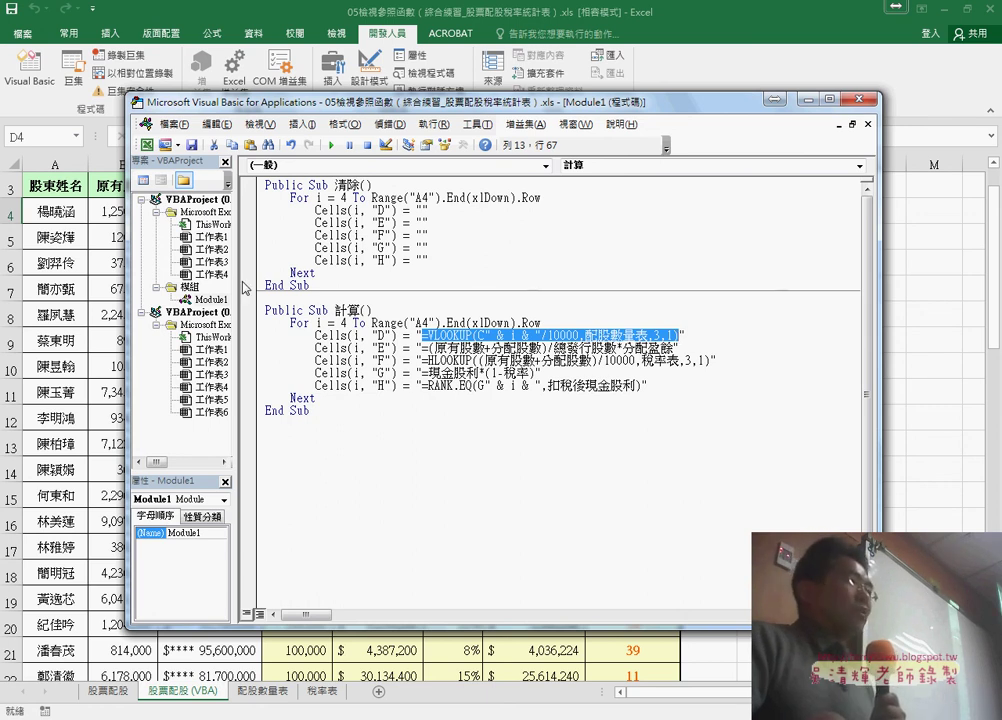
left_click_drag(332, 284, 256, 187)
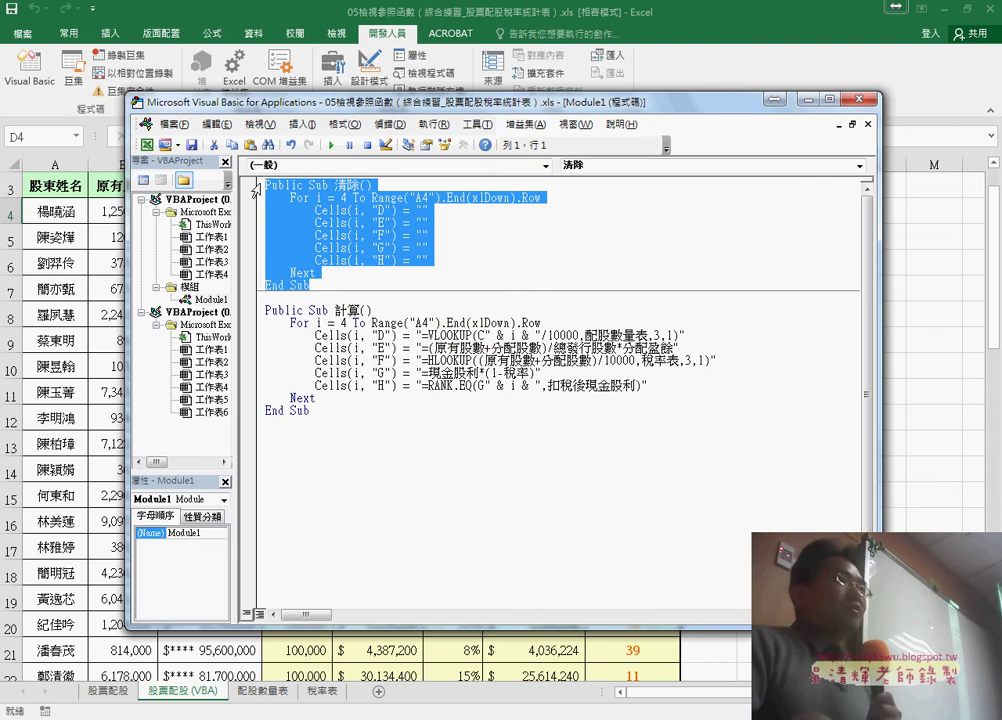
key("alt+F11")
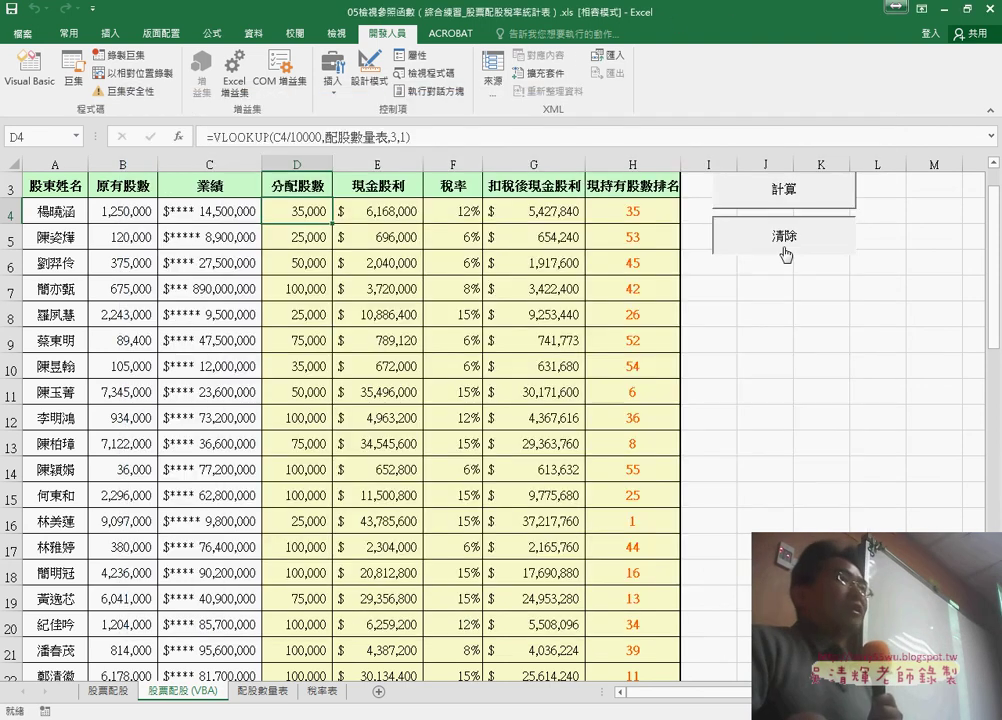
Clear columns D–H with the 清除 button, then refill them using the 計算 button
left_click(786, 252)
left_click(802, 191)
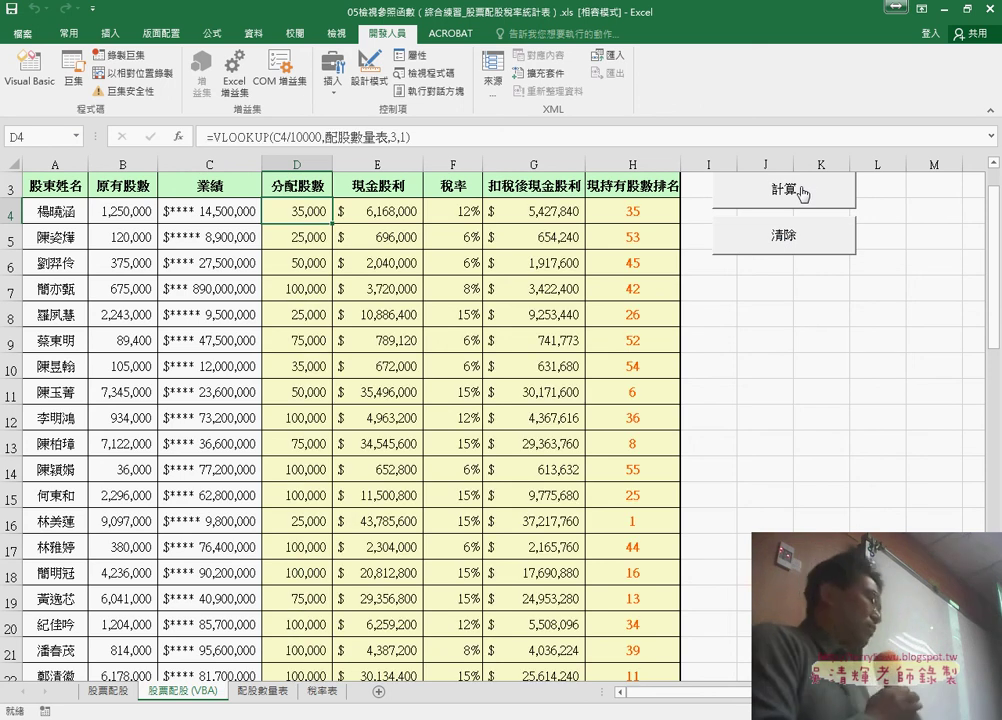